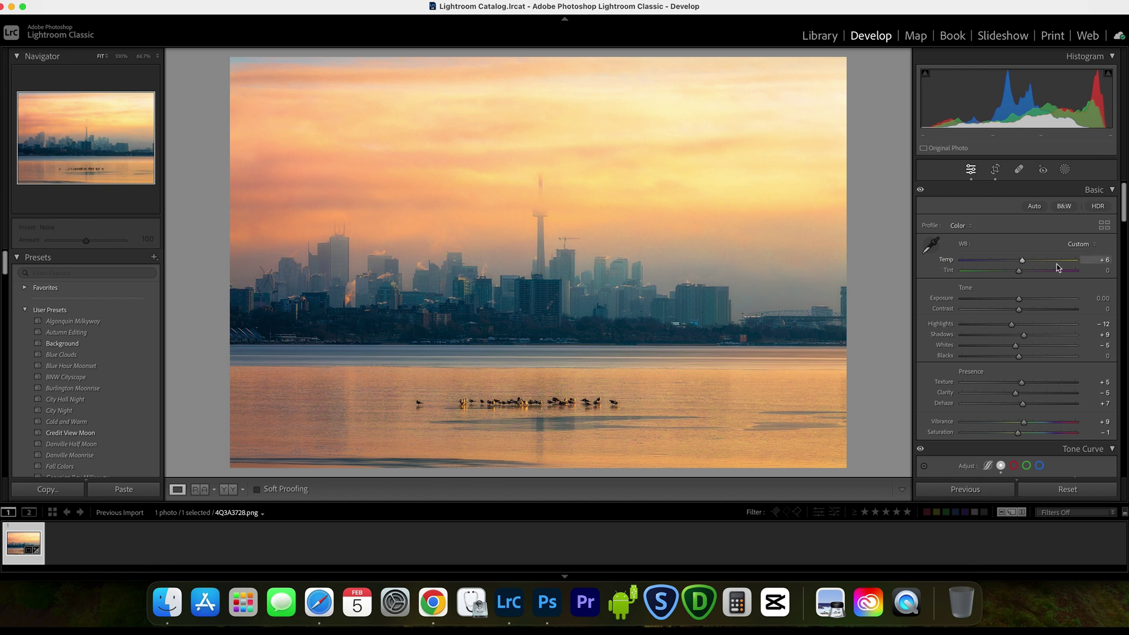
scroll(1124, 218, "down", 1)
scroll(1124, 218, "down", 10)
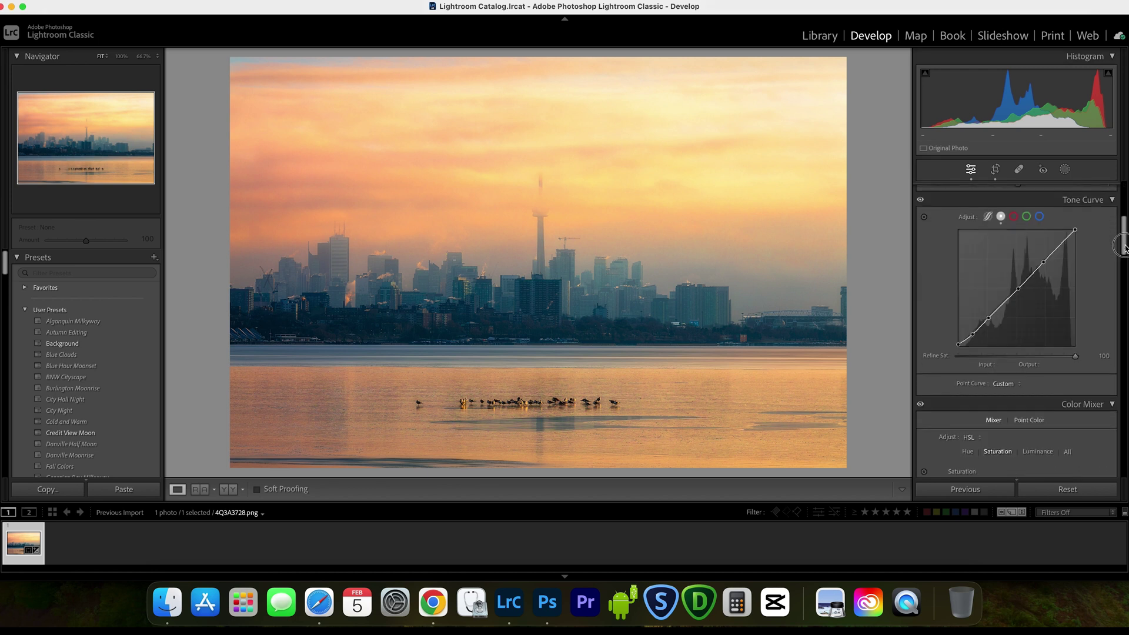
scroll(1124, 217, "up", 12)
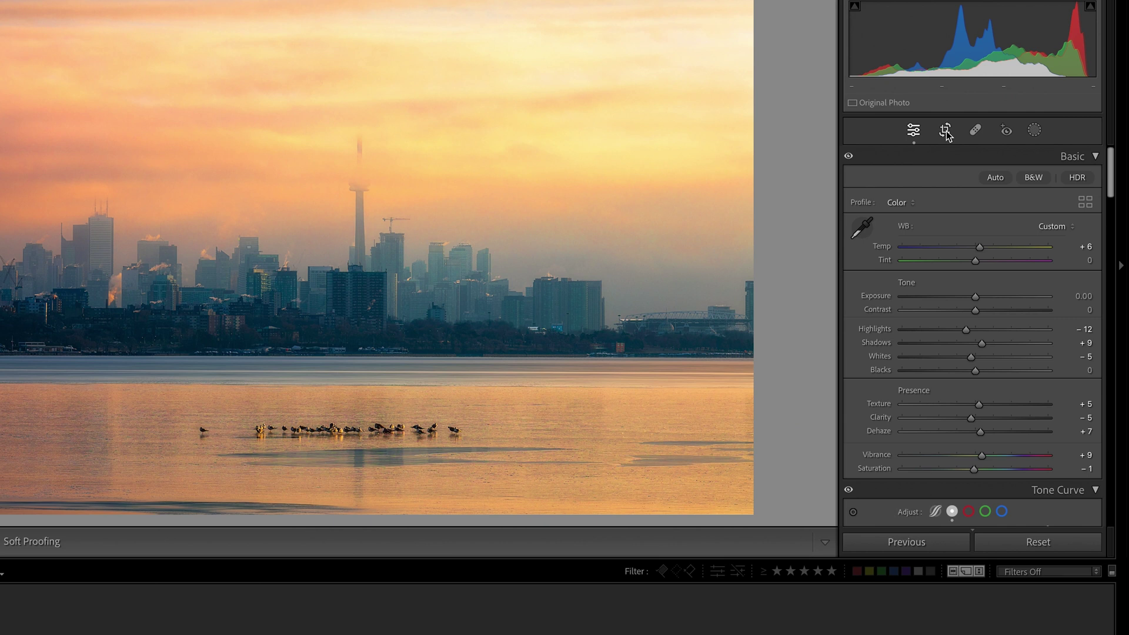
Crop the skyline photo to a square 1 x 1 aspect ratio
left_click(945, 132)
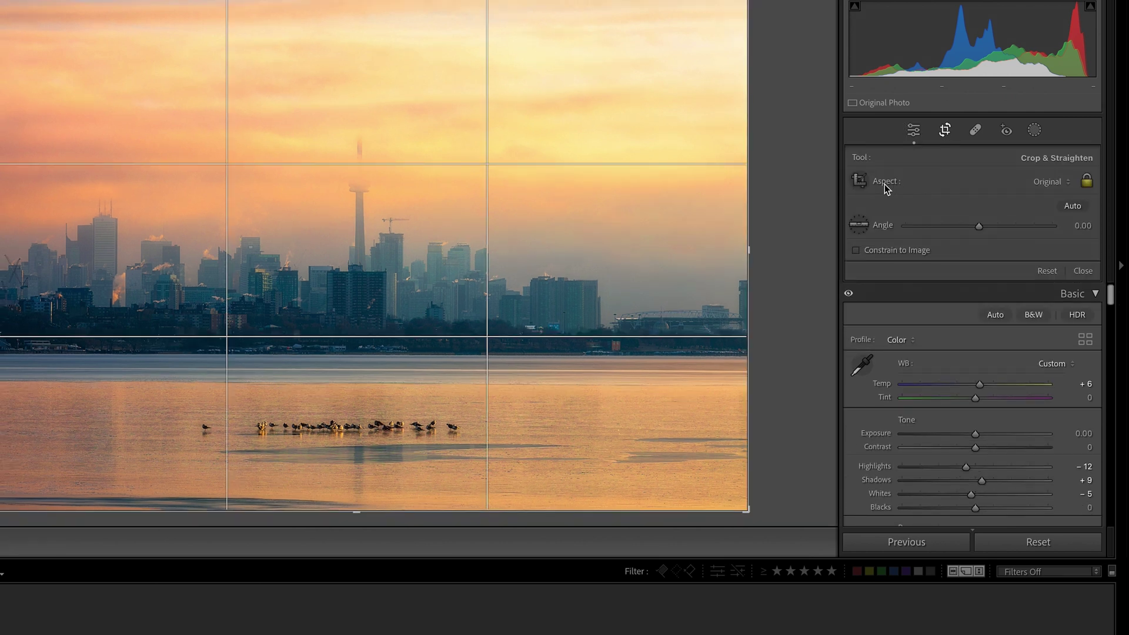
left_click(1051, 183)
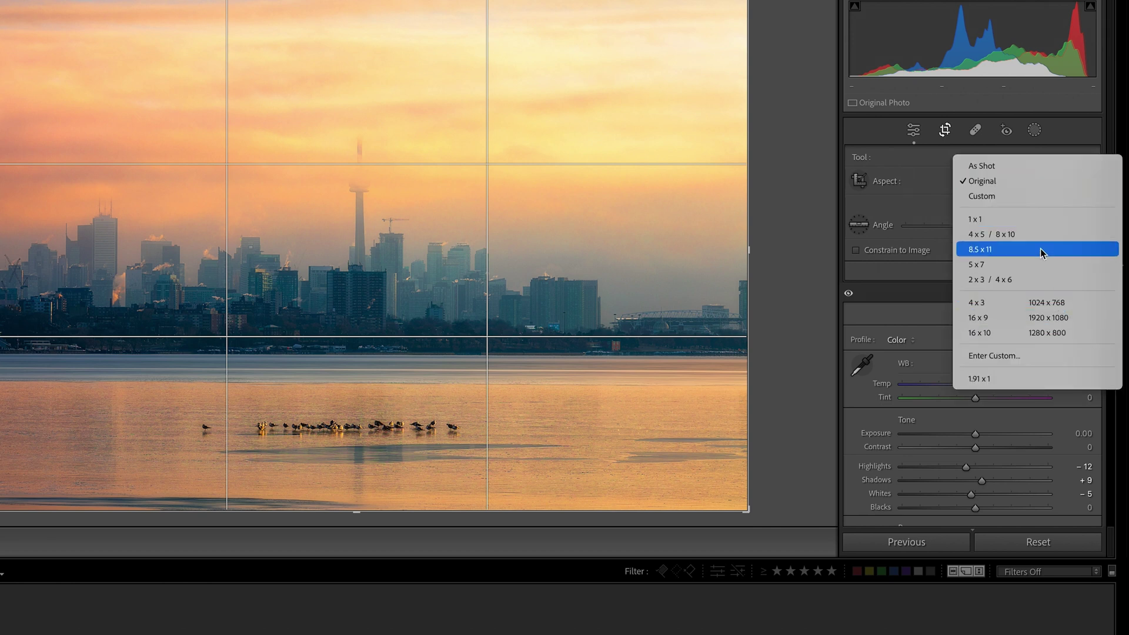
left_click(1021, 220)
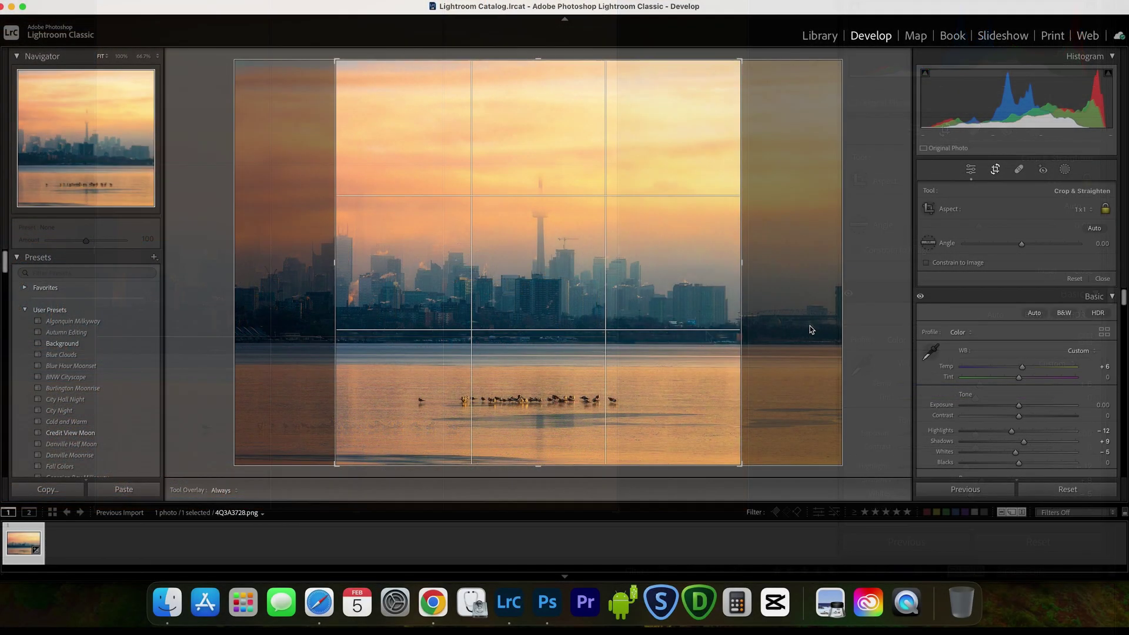
key("Return")
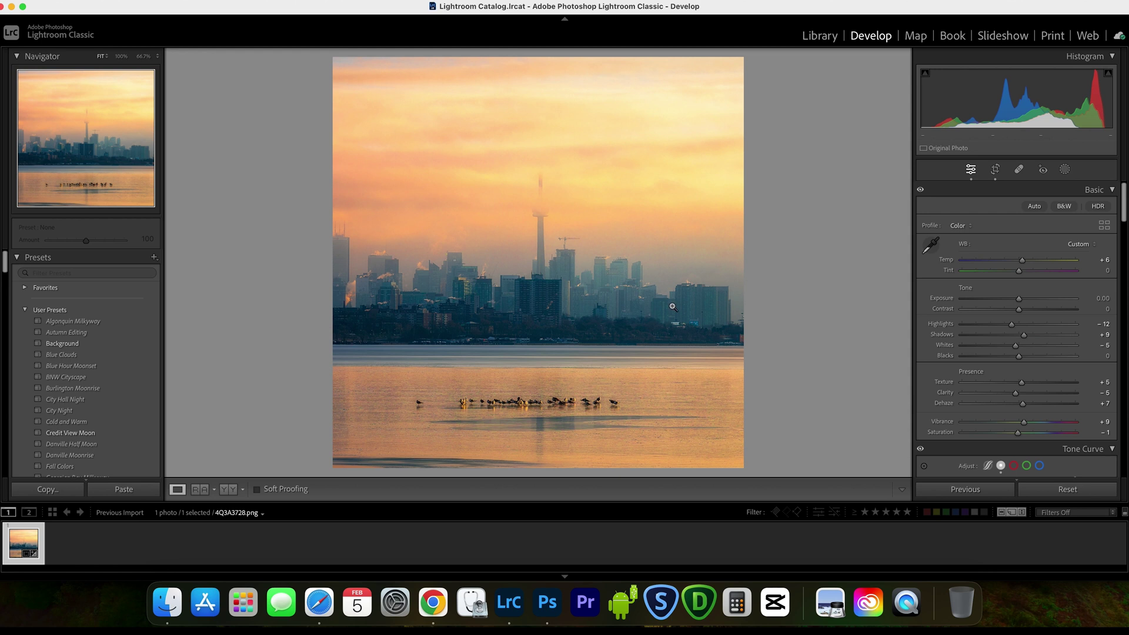
Reset the square crop and recrop the photo to a custom 1.91 x 1 aspect ratio, shifting the image slightly up in the frame
left_click(995, 172)
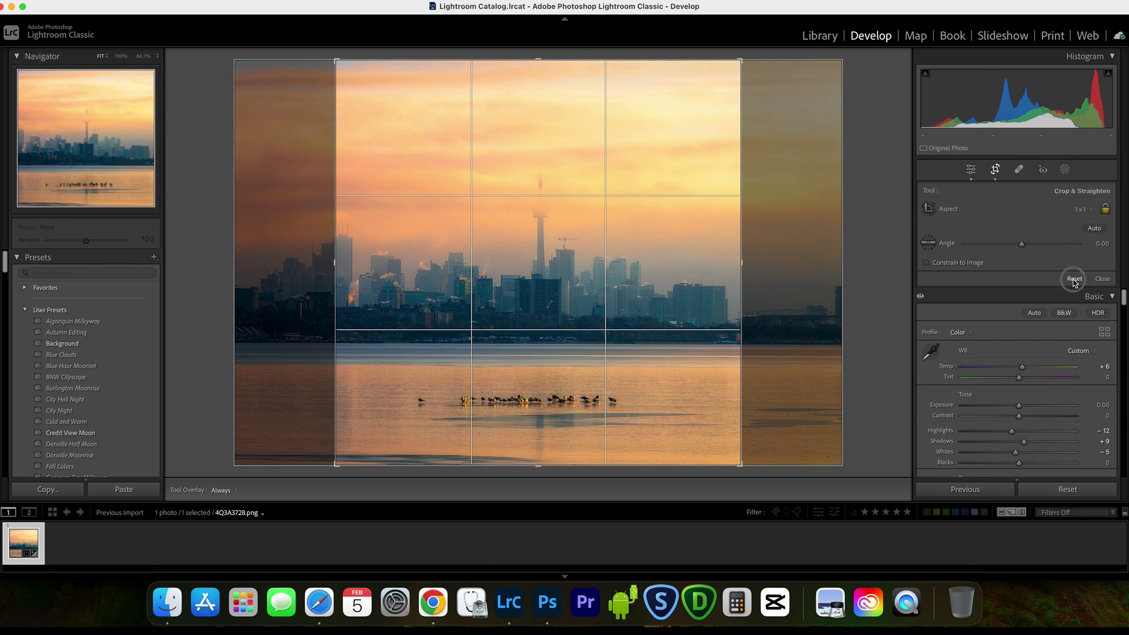
left_click(1073, 279)
left_click(1080, 210)
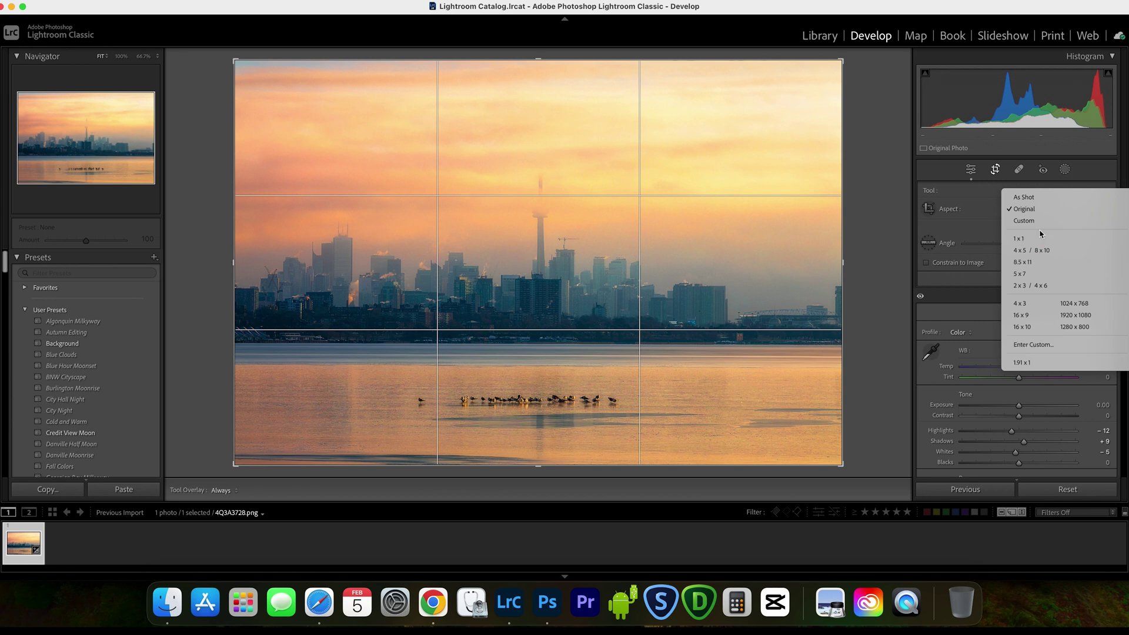
left_click(1044, 349)
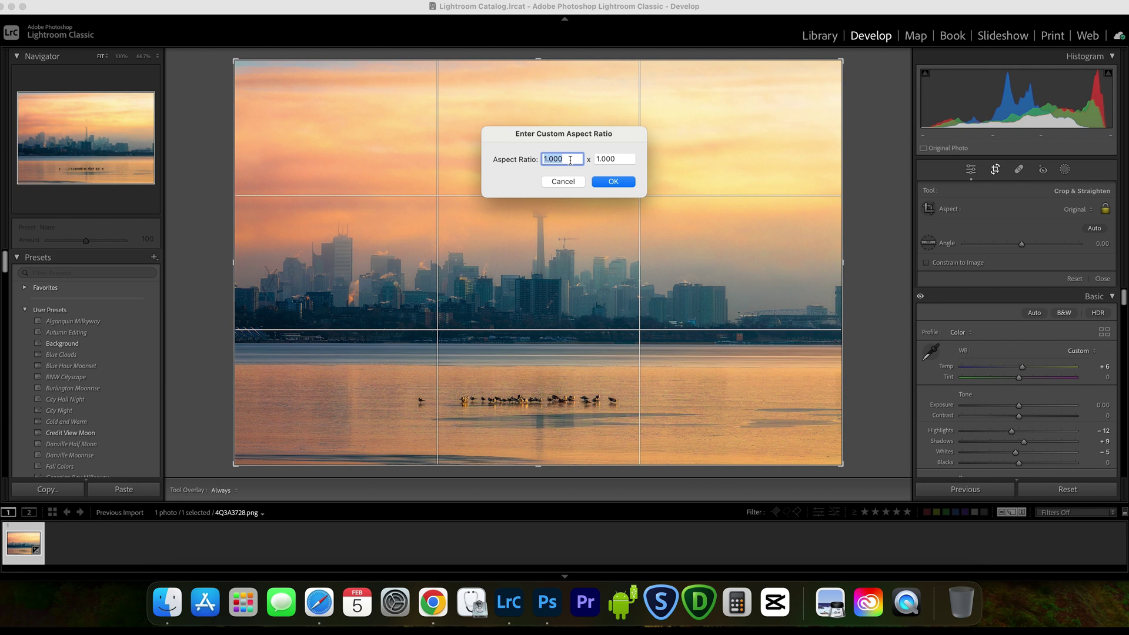
type("1.91")
key("Tab")
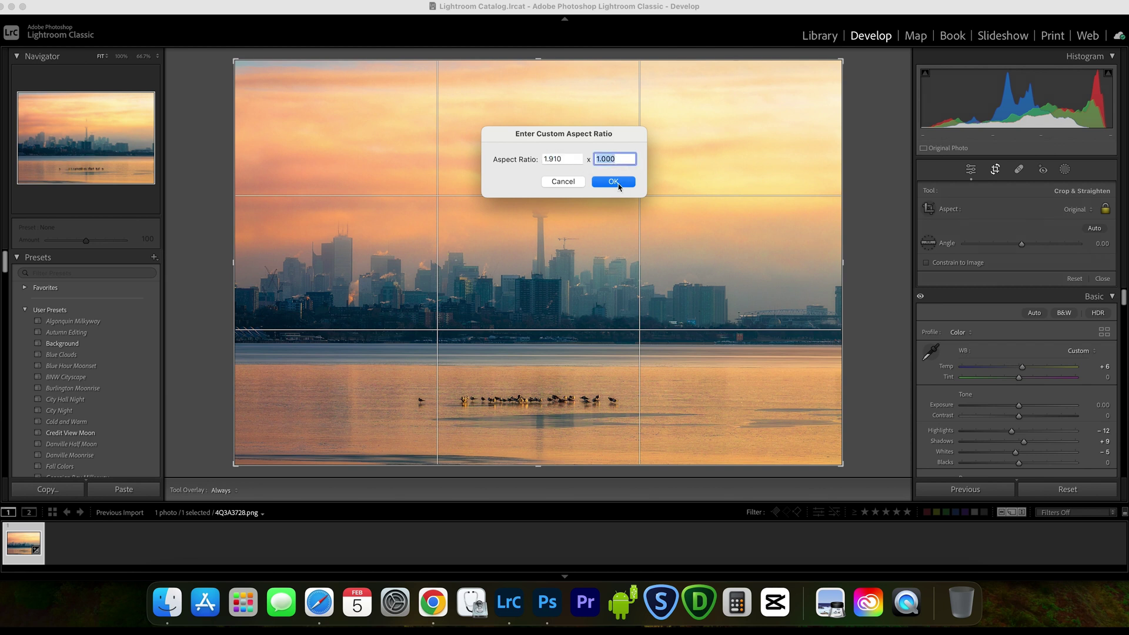
left_click(618, 183)
left_click_drag(594, 352, 592, 346)
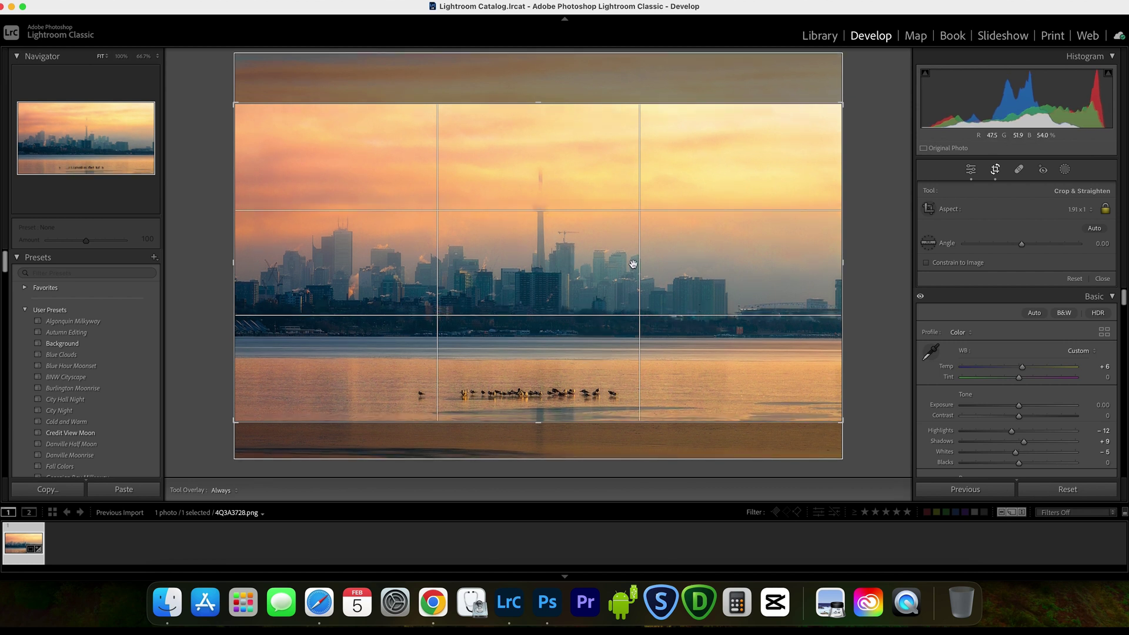
key("Return")
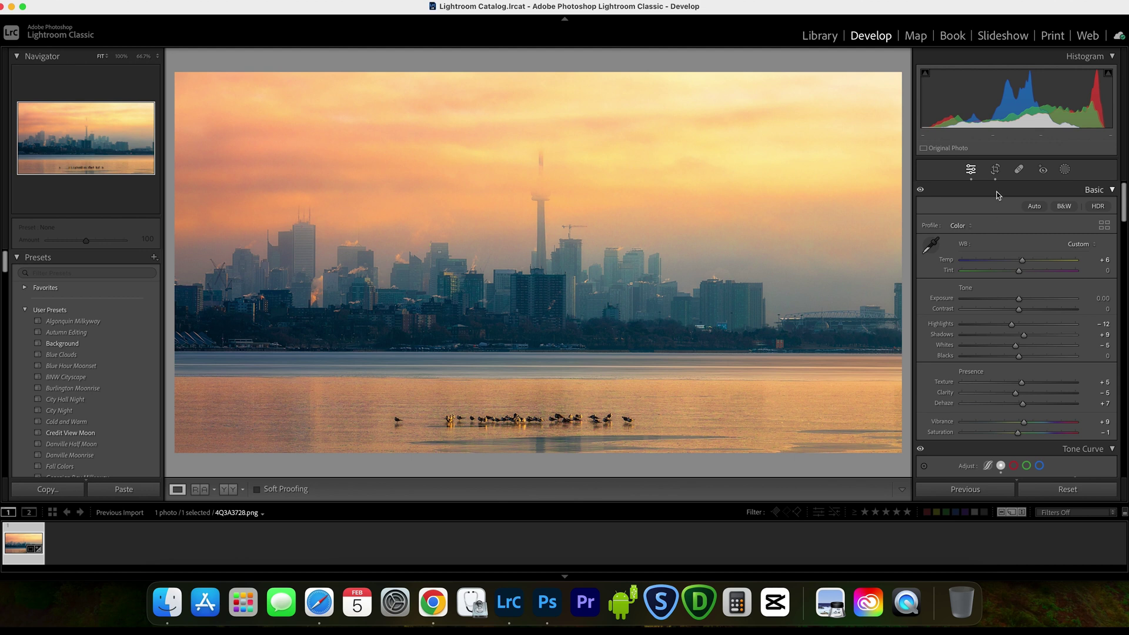
Reset the crop and set its aspect ratio to 4 x 5 / 8 x 10 in portrait orientation
left_click(995, 172)
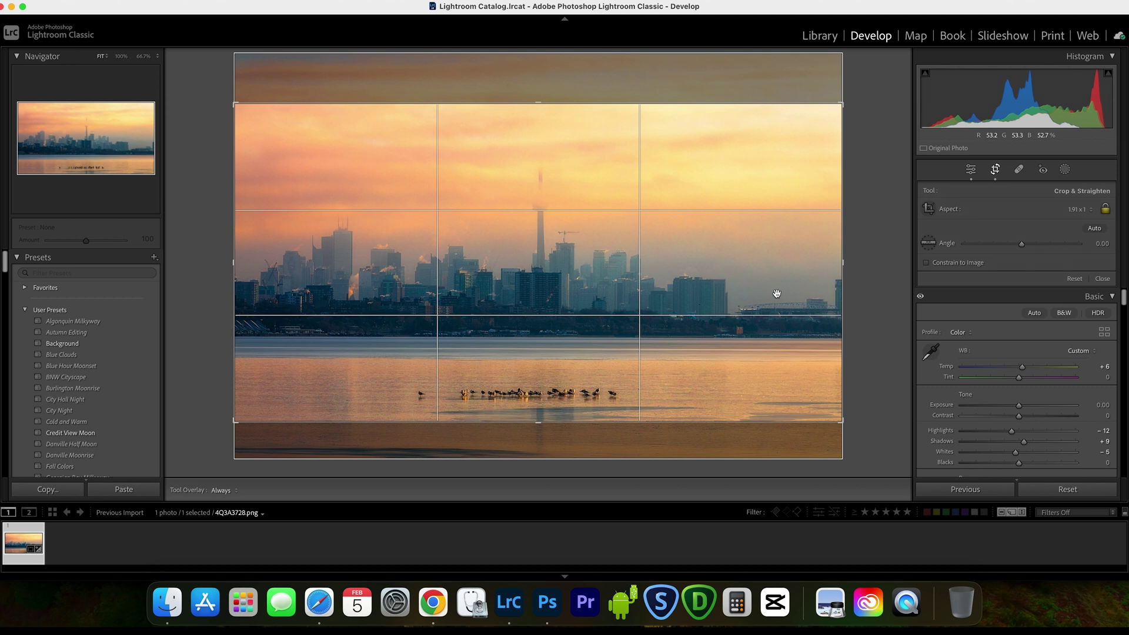
left_click(1074, 280)
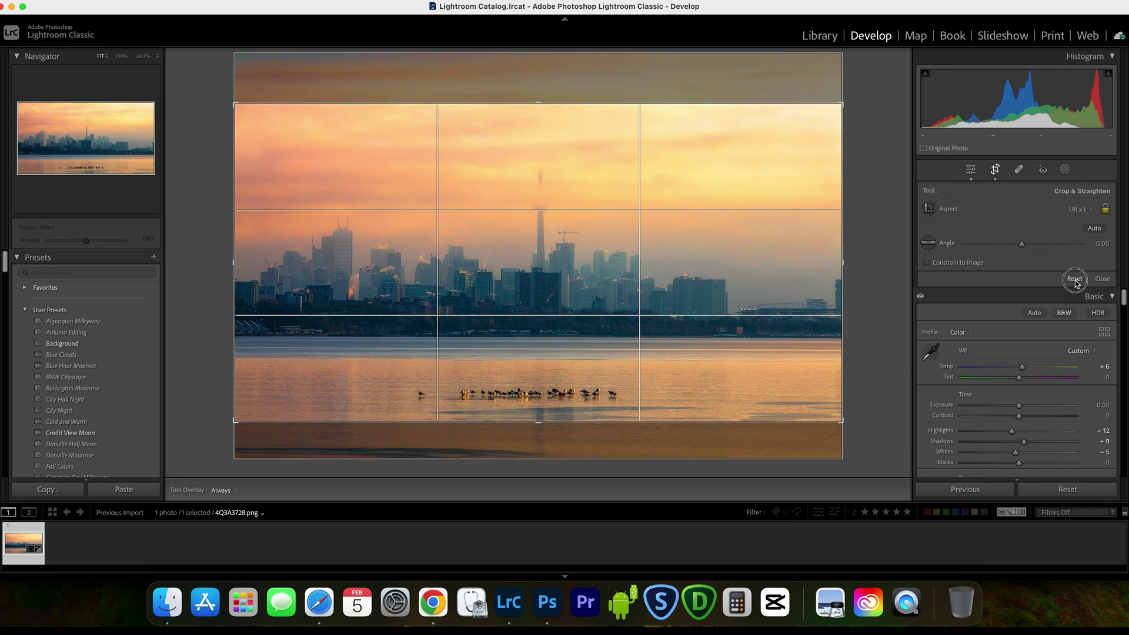
left_click(1082, 210)
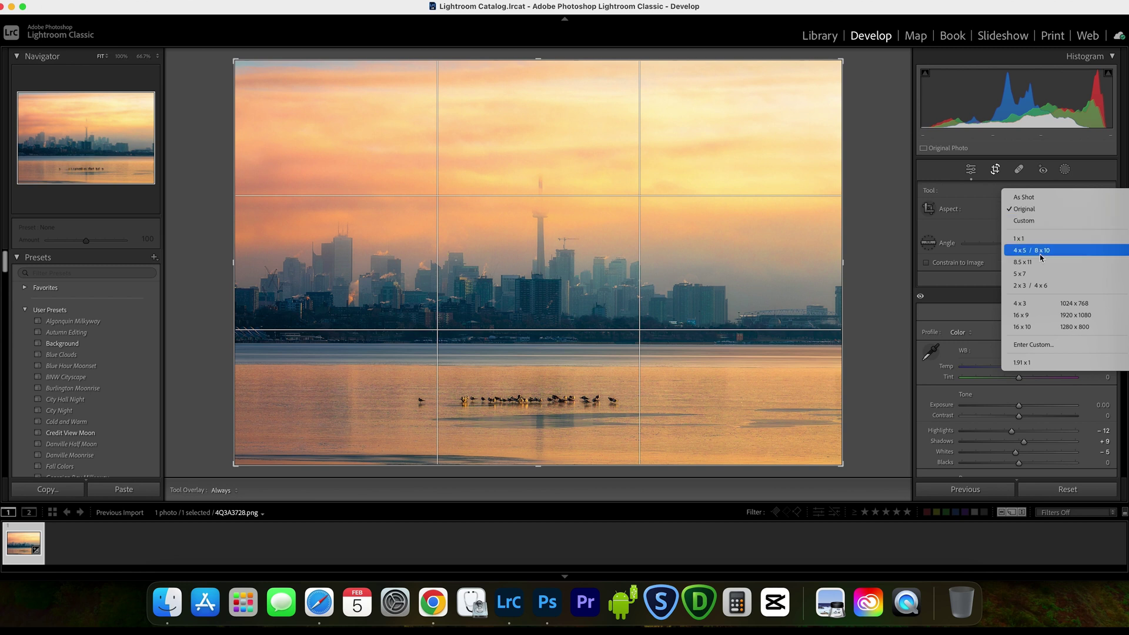
left_click(1040, 252)
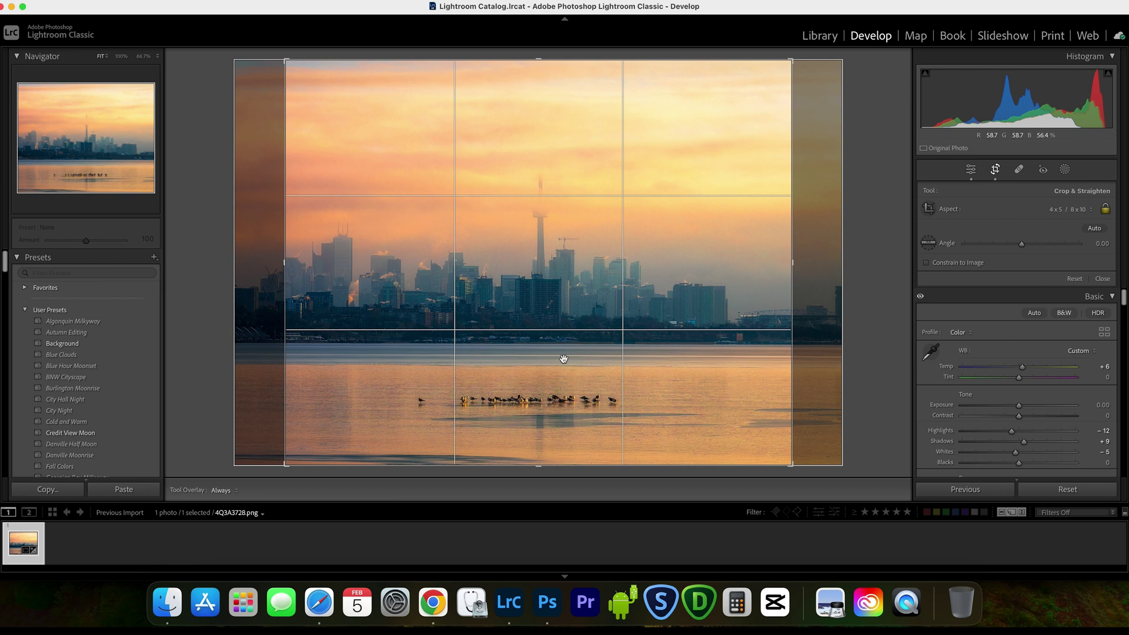
key("x")
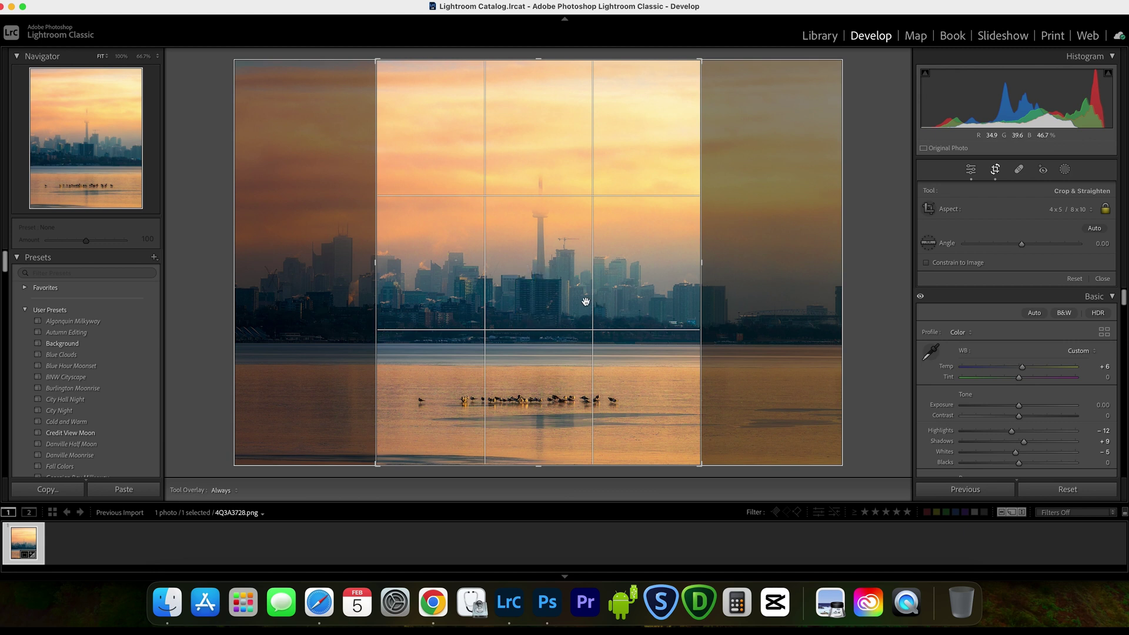
Shift the photo slightly to the left within the portrait crop frame, rotate it to an angle of -0.02 and apply the crop
left_click_drag(567, 418, 565, 418)
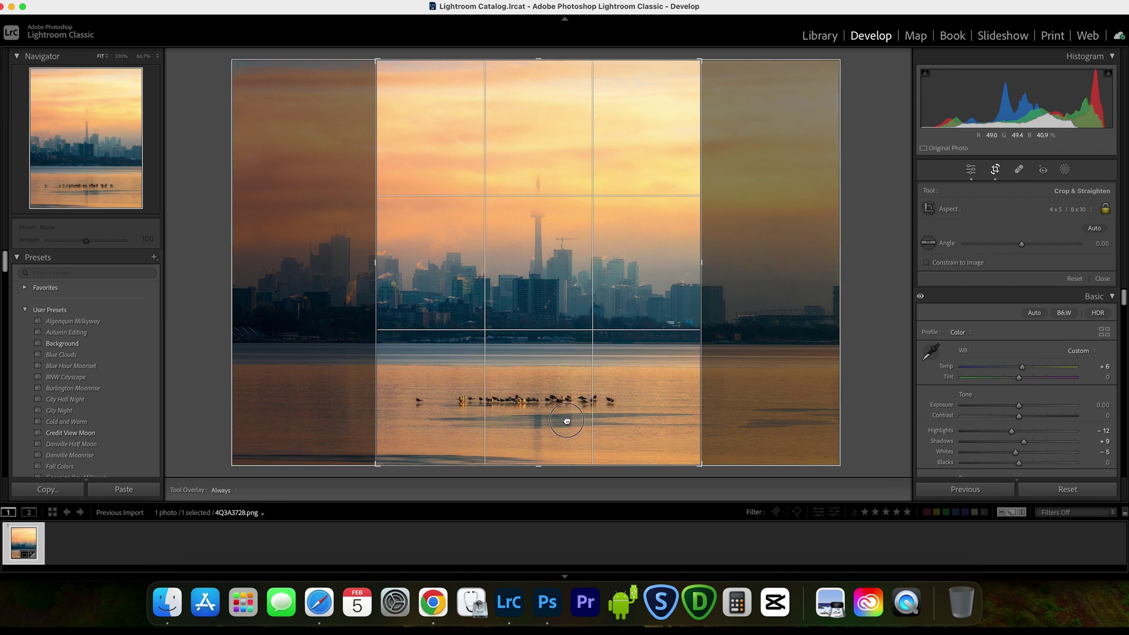
left_click_drag(534, 478, 563, 424)
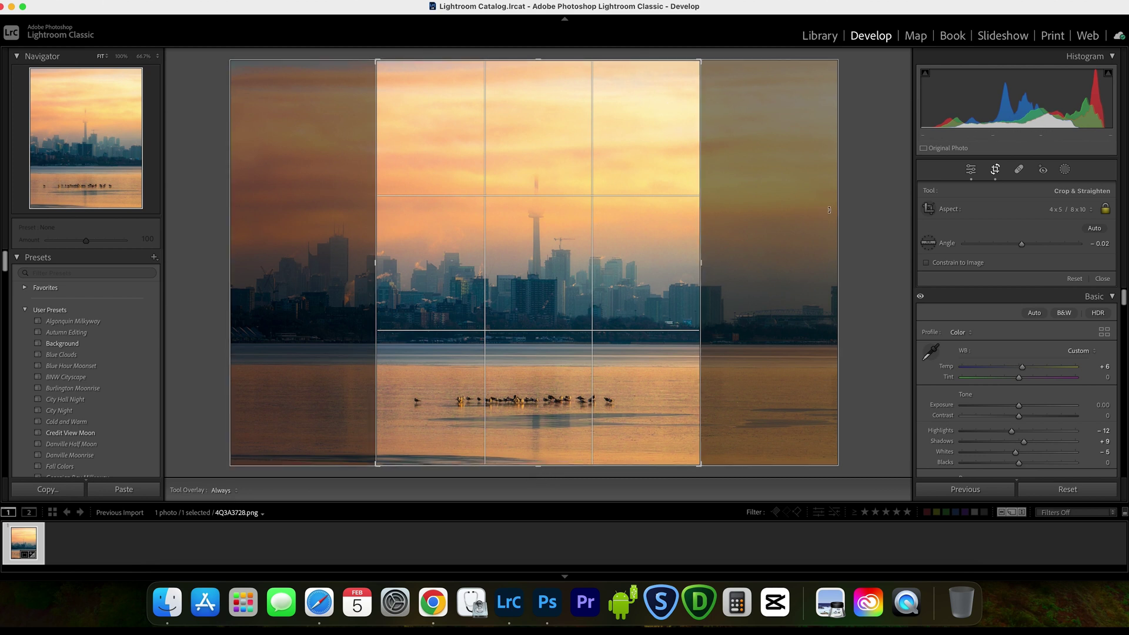
key("Return")
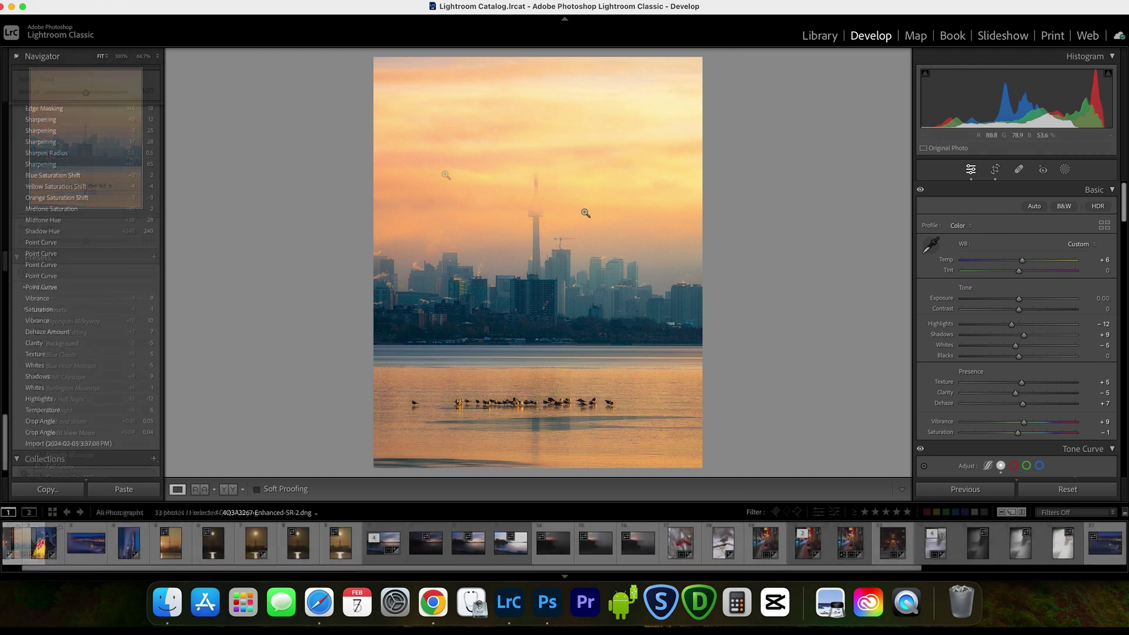
Open the export settings for the cropped photo and choose the Export for Instagram folder as the destination
right_click(585, 215)
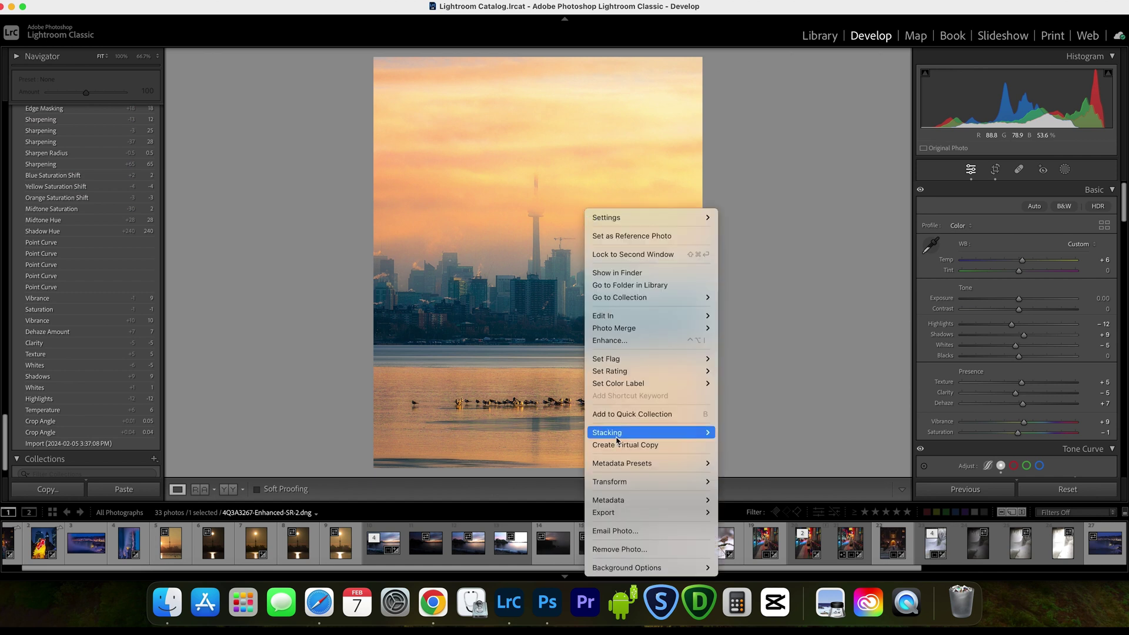
mouse_move(630, 518)
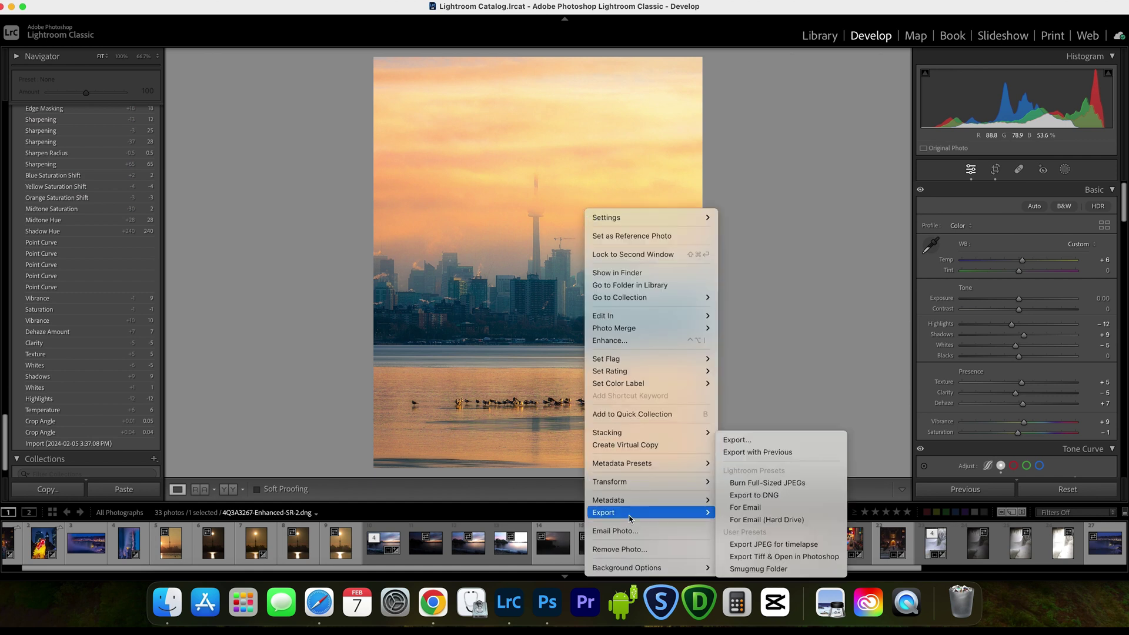
left_click(780, 445)
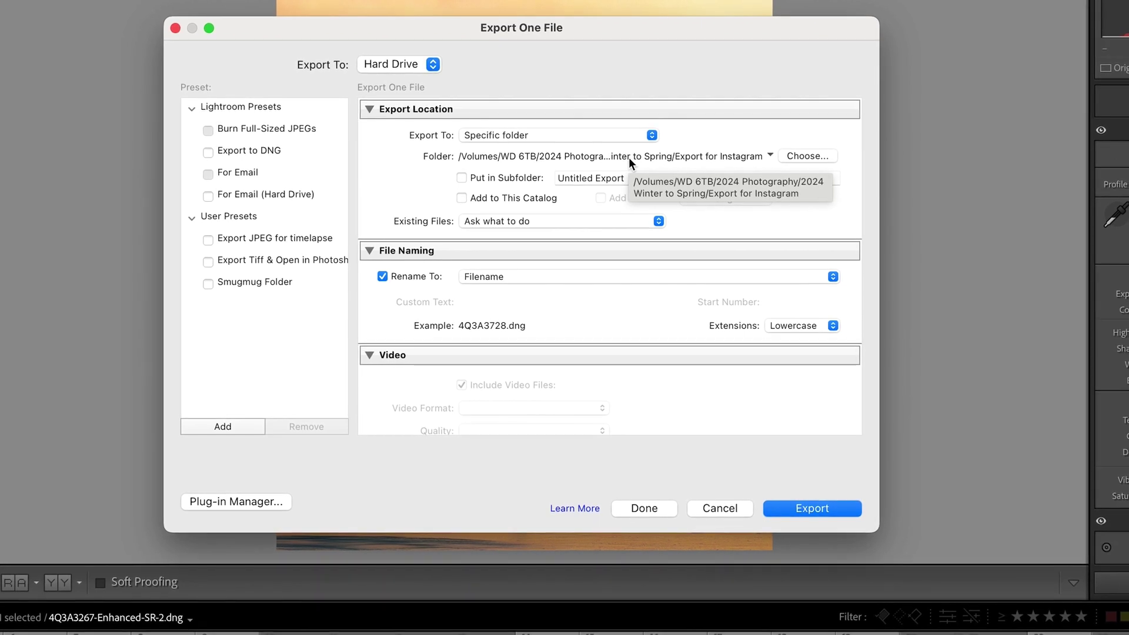
left_click(820, 157)
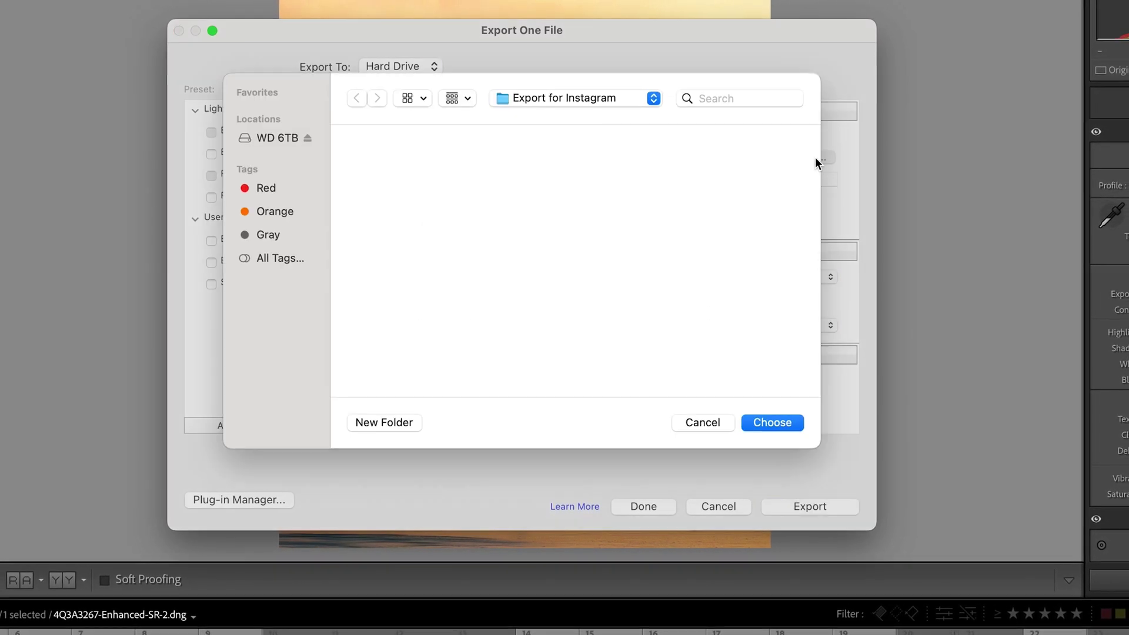
left_click(769, 435)
Keep the export naming on Filename and set the DNG compatibility to Camera Raw 15.3 and later
scroll(641, 386, "down", 3)
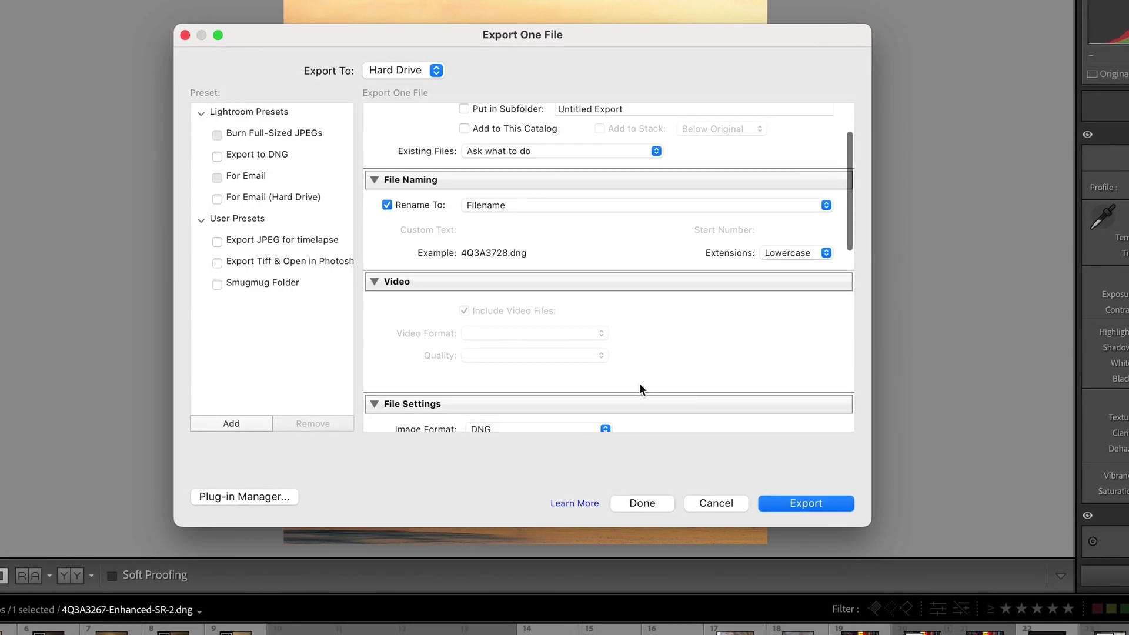
left_click(506, 204)
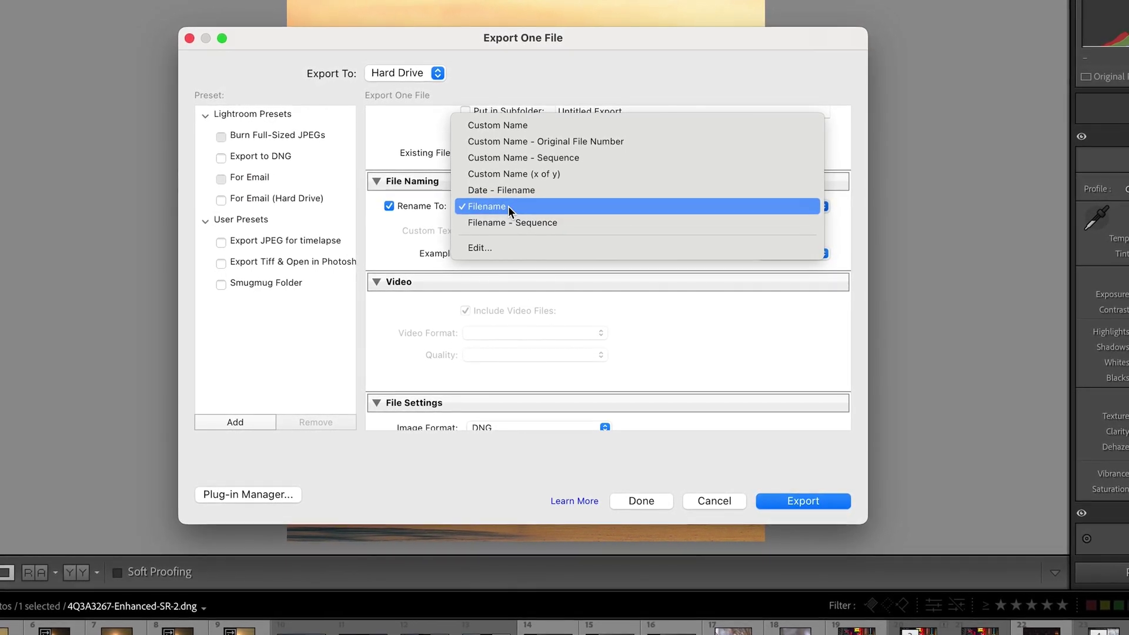
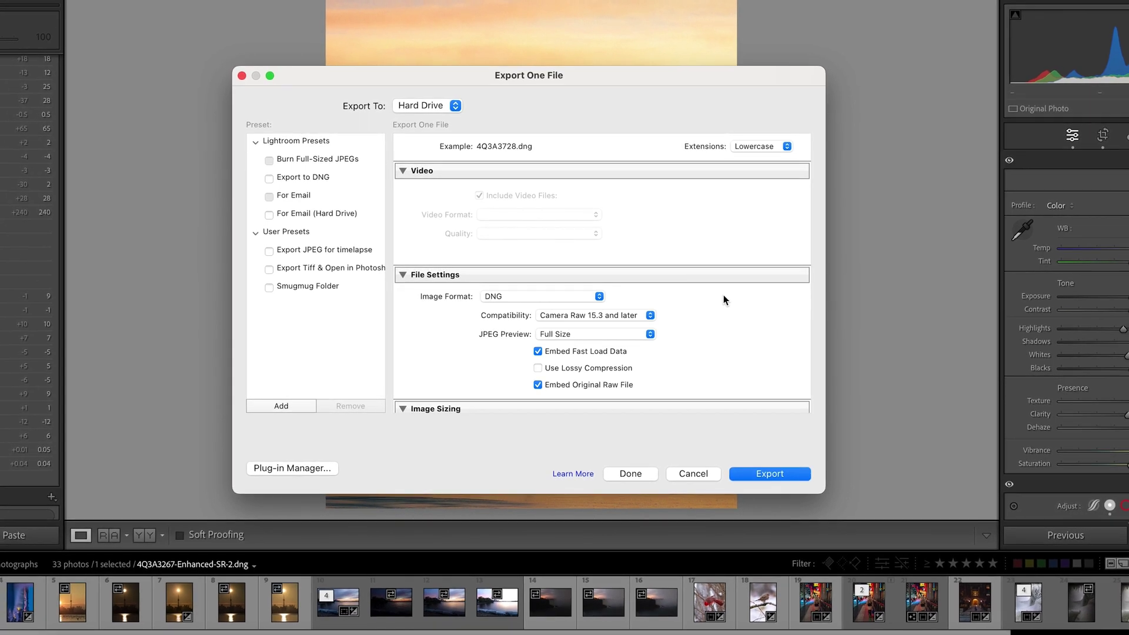
scroll(722, 294, "down", 3)
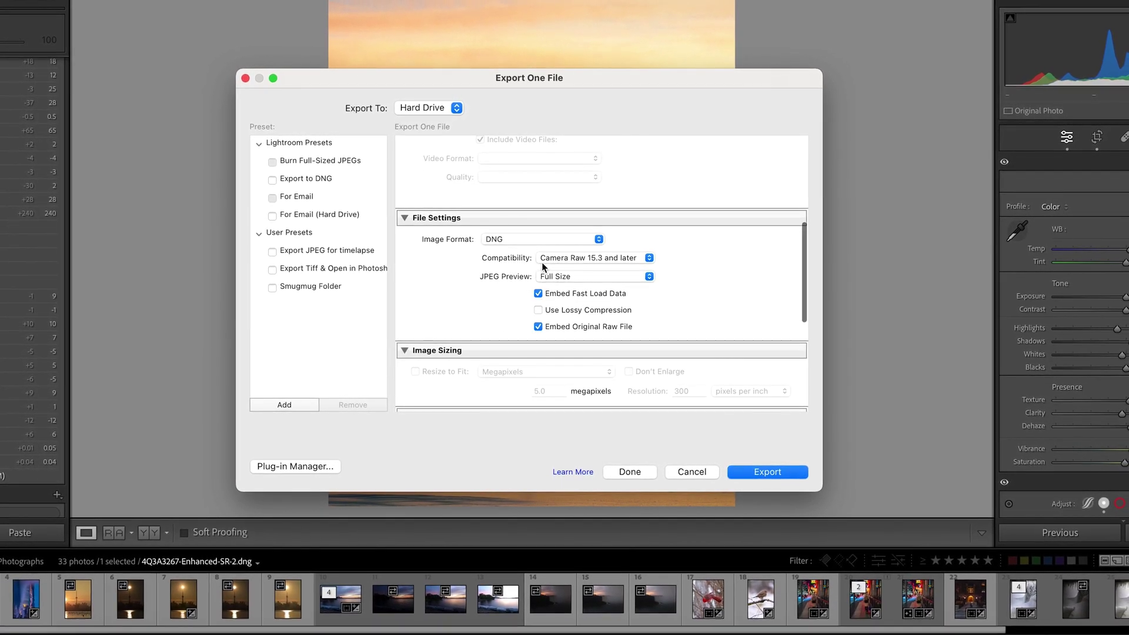
left_click(560, 262)
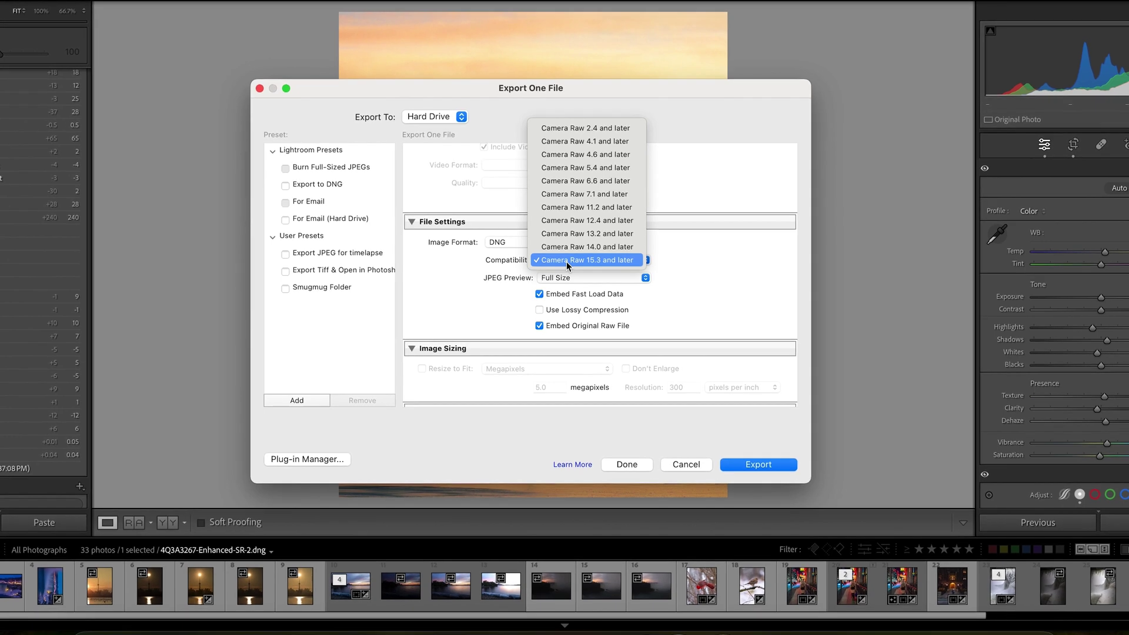
left_click(568, 262)
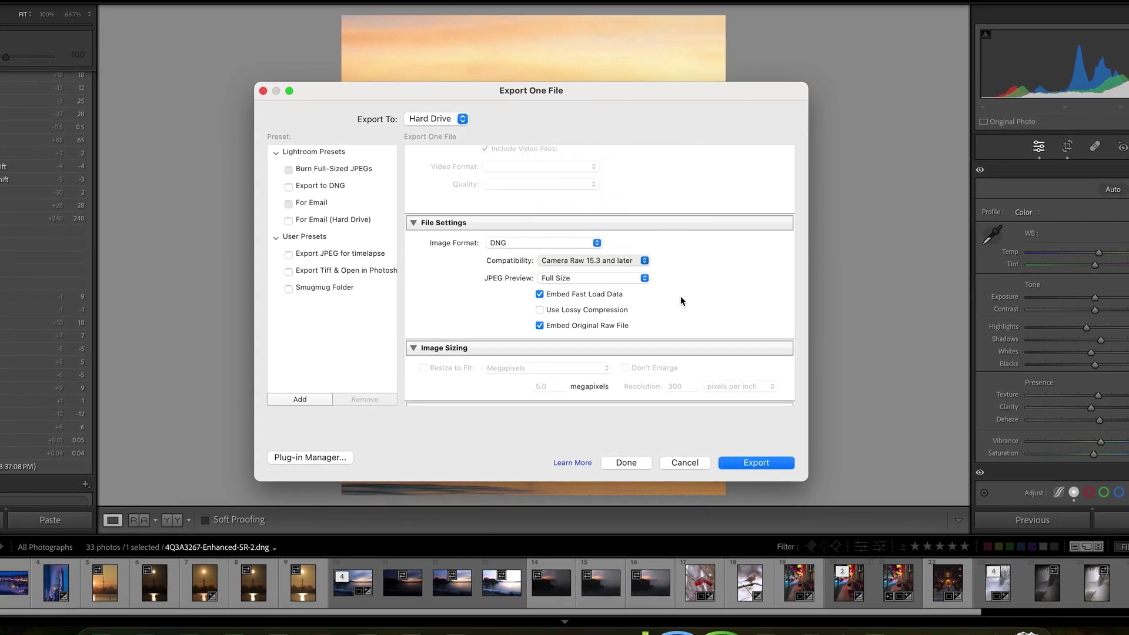
scroll(533, 273, "down", 1)
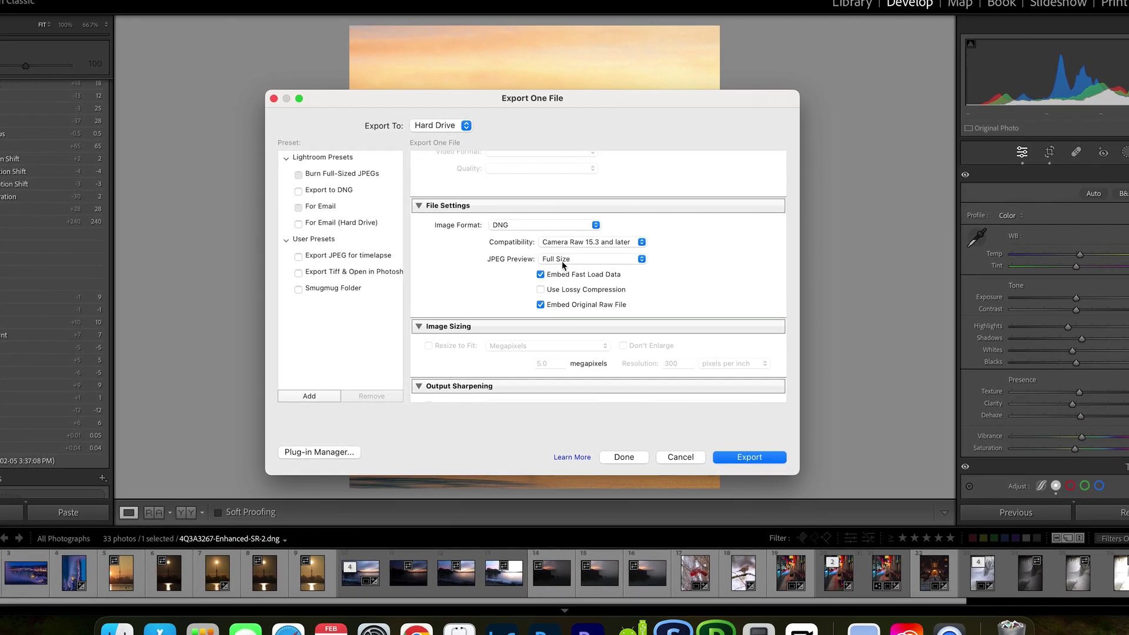
scroll(562, 261, "up", 1)
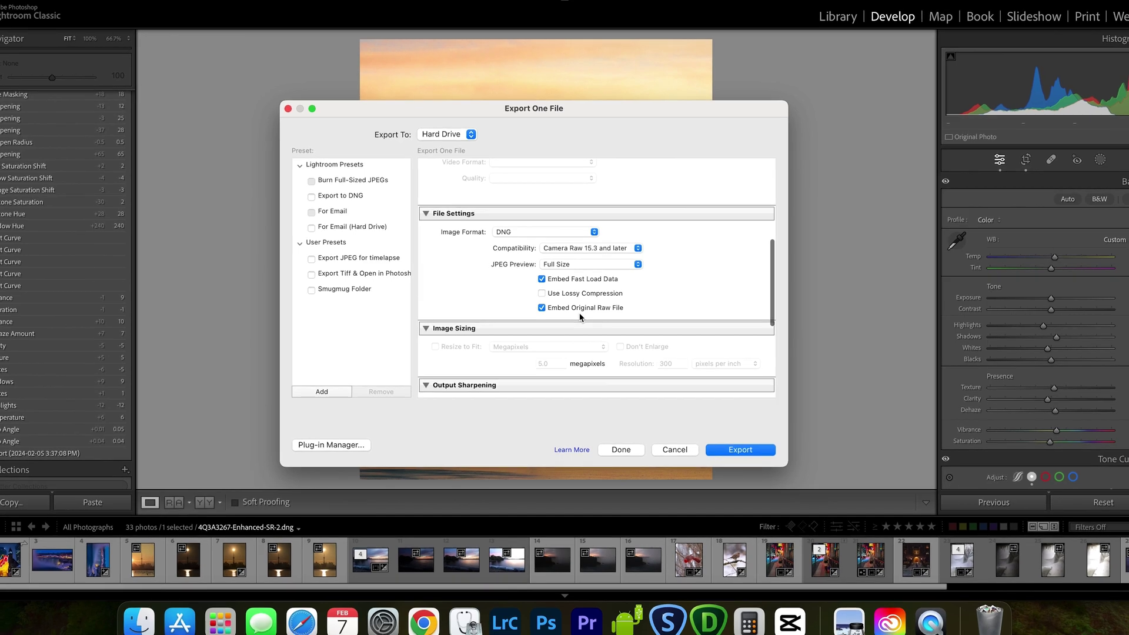
Review the remaining export settings and the available after-export actions, keeping Do nothing
scroll(579, 317, "down", 5)
scroll(579, 318, "down", 2)
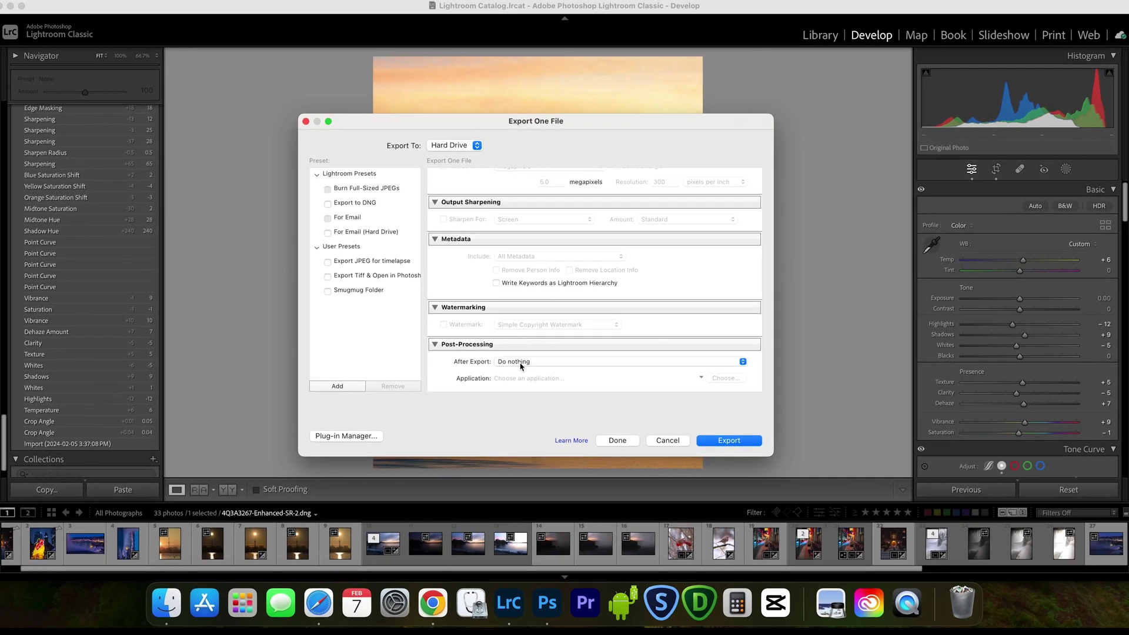
left_click(521, 365)
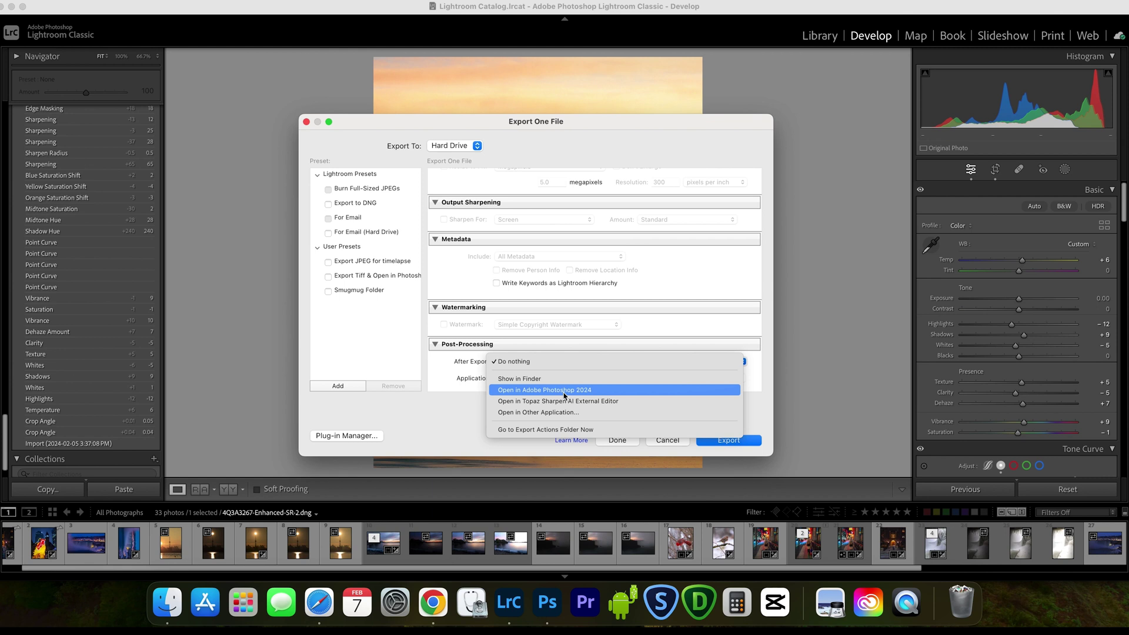
left_click(462, 375)
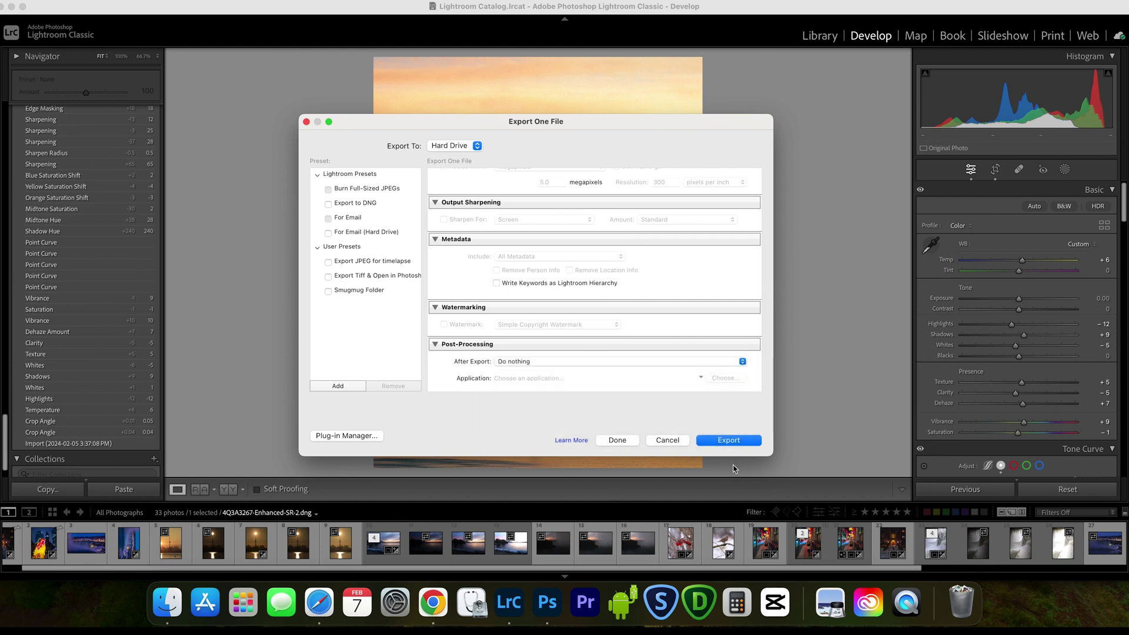
Run the DNG export of the cropped photo and switch to Finder to locate the exported file
left_click(717, 441)
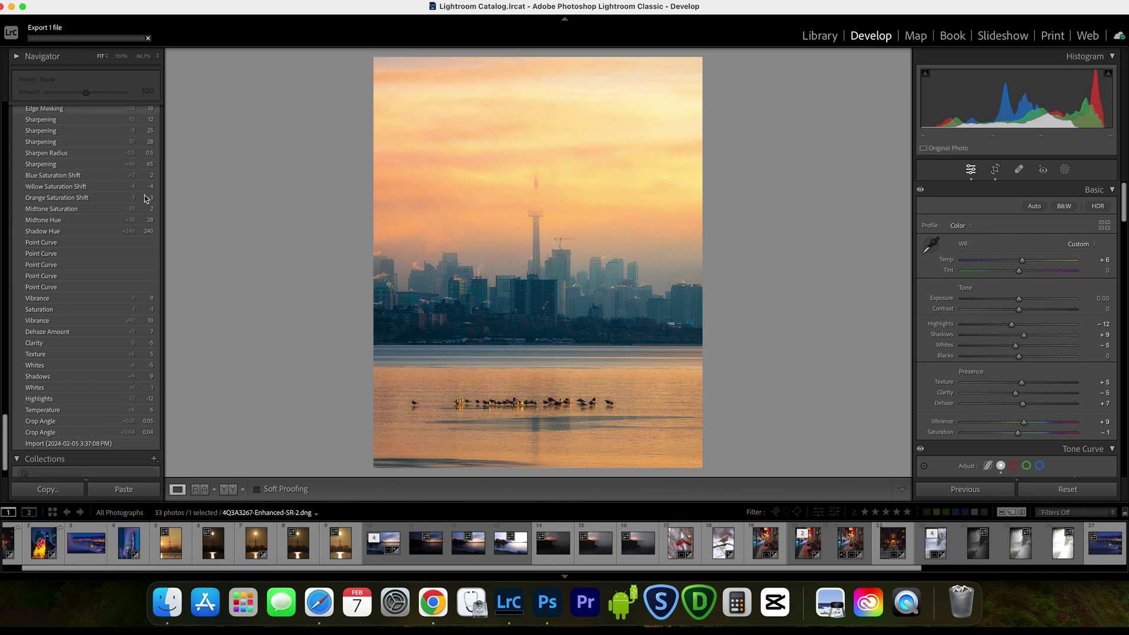
left_click(167, 601)
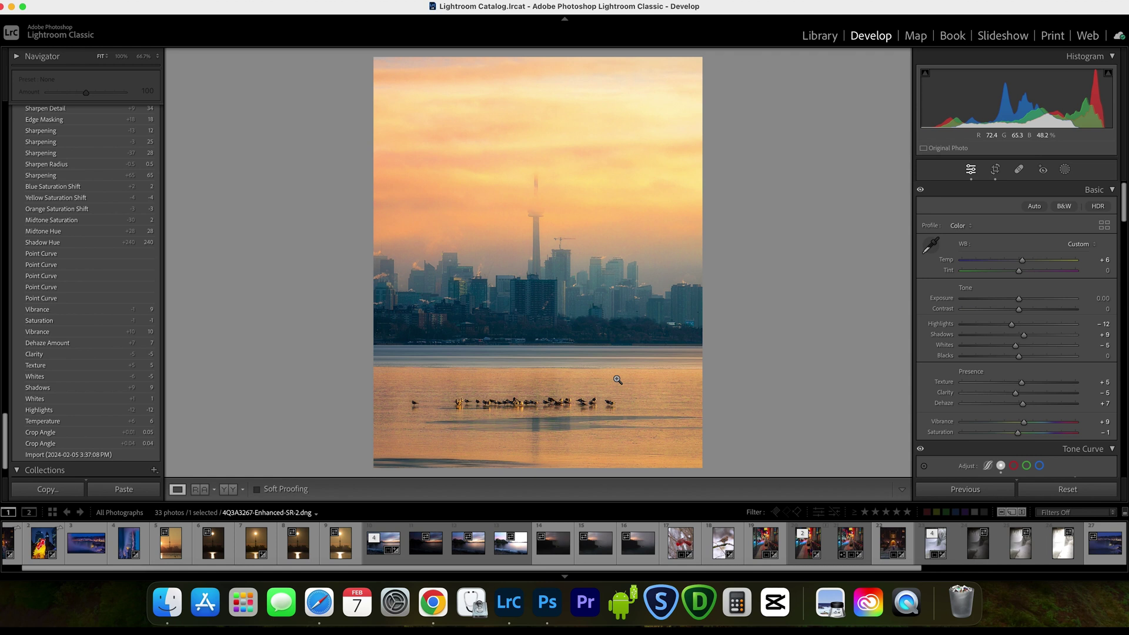
Reopen the photo's export settings, review the available image formats with DNG selected, and cancel without exporting
right_click(569, 284)
mouse_move(614, 514)
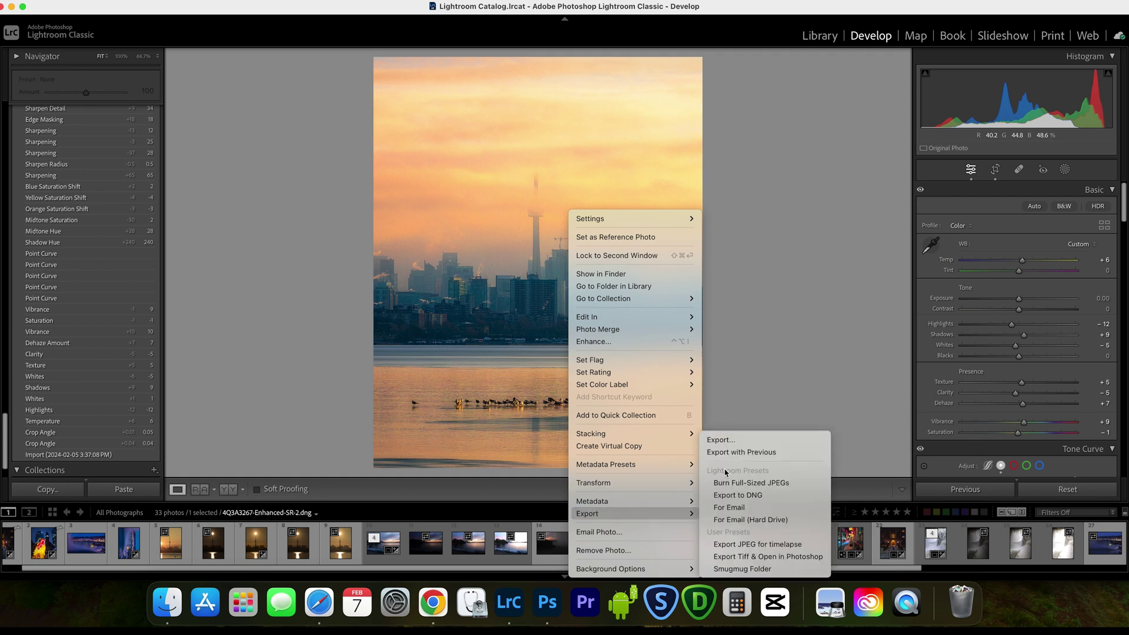
left_click(722, 440)
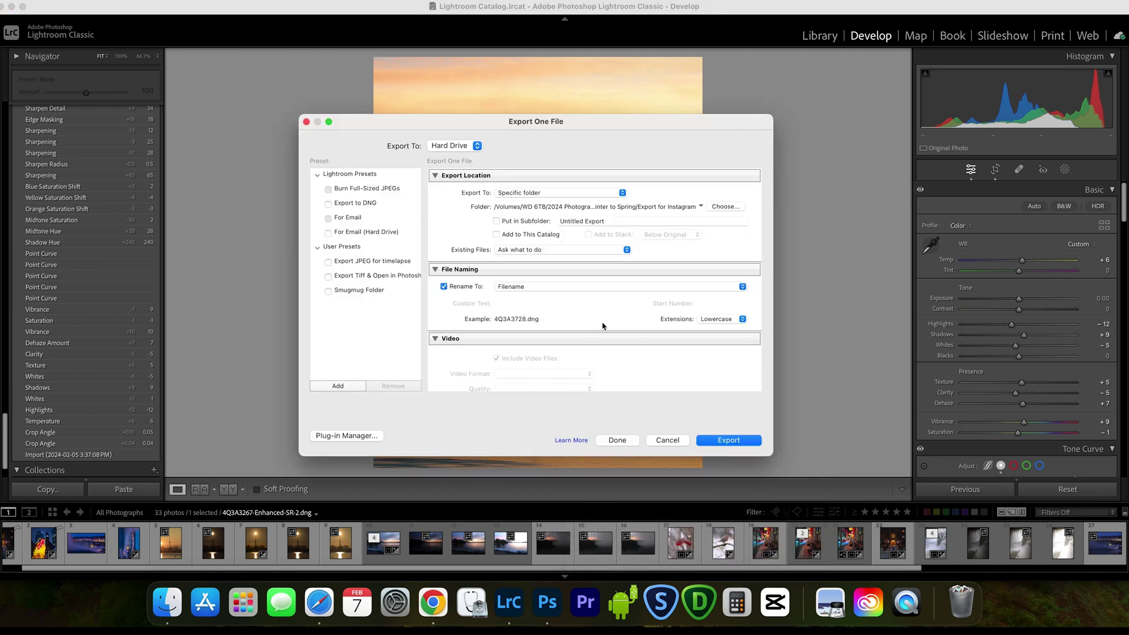
scroll(609, 340, "down", 3)
left_click(546, 349)
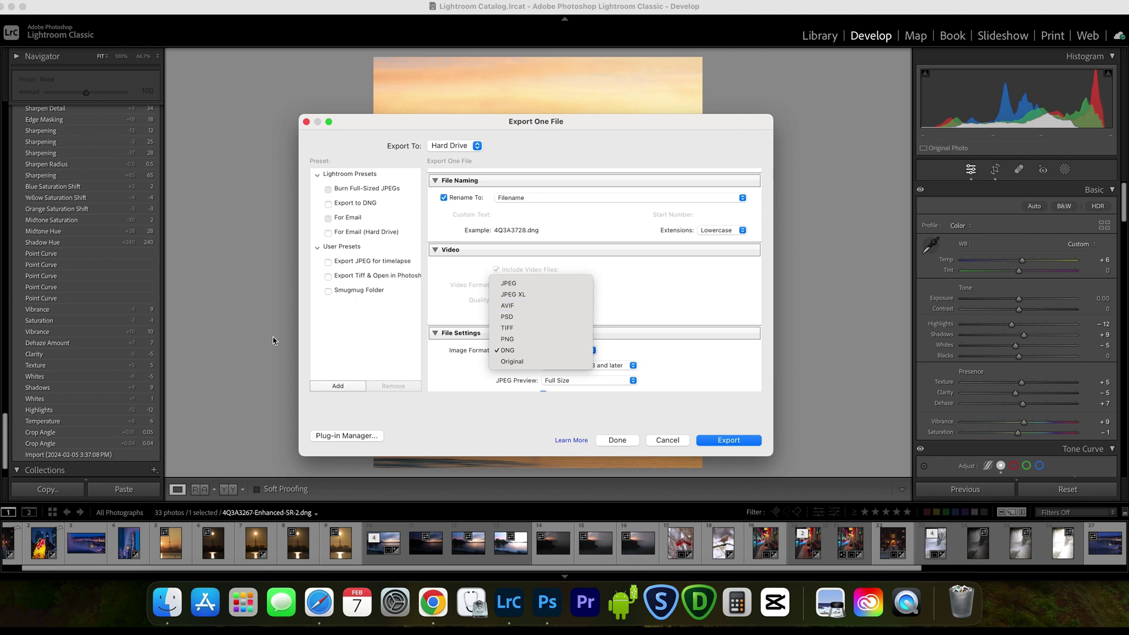
left_click(432, 595)
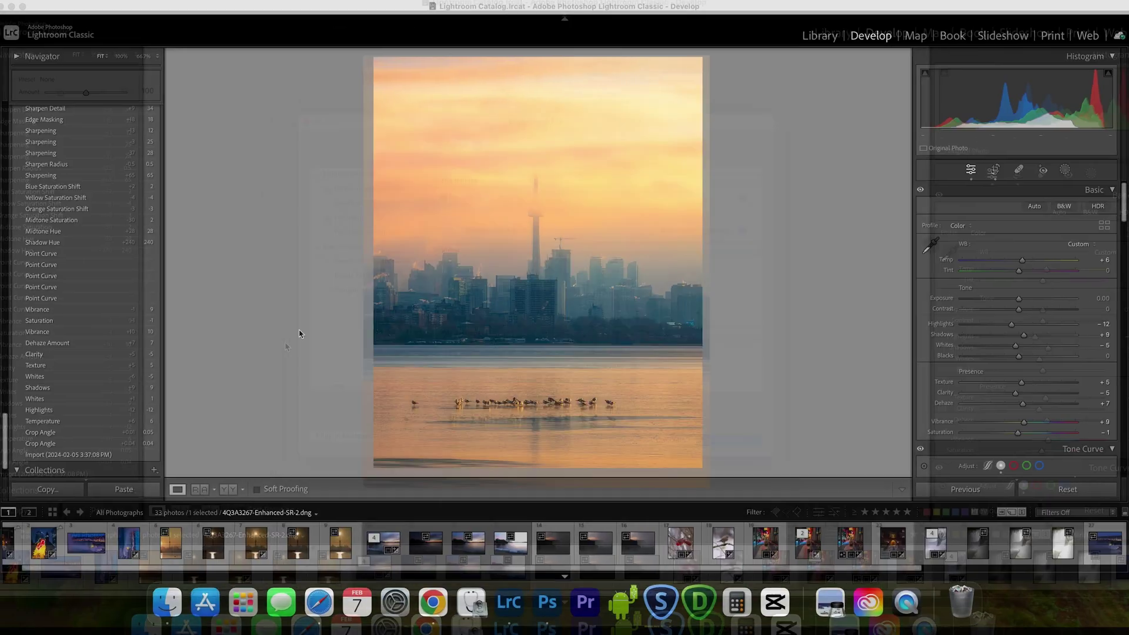
key("super+shift+e")
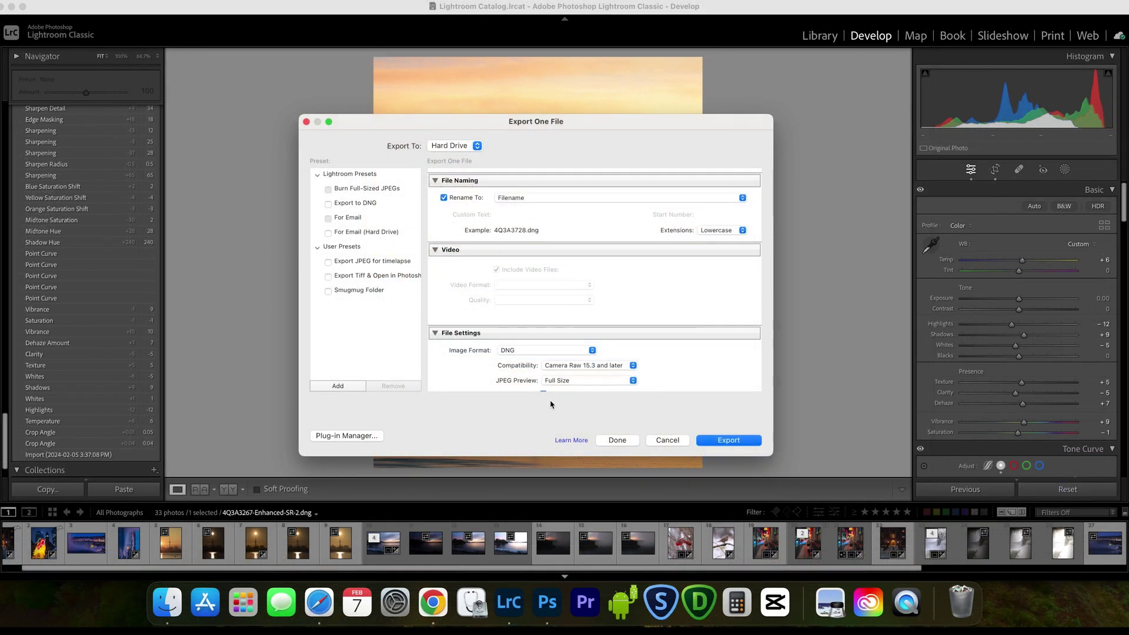
left_click(661, 440)
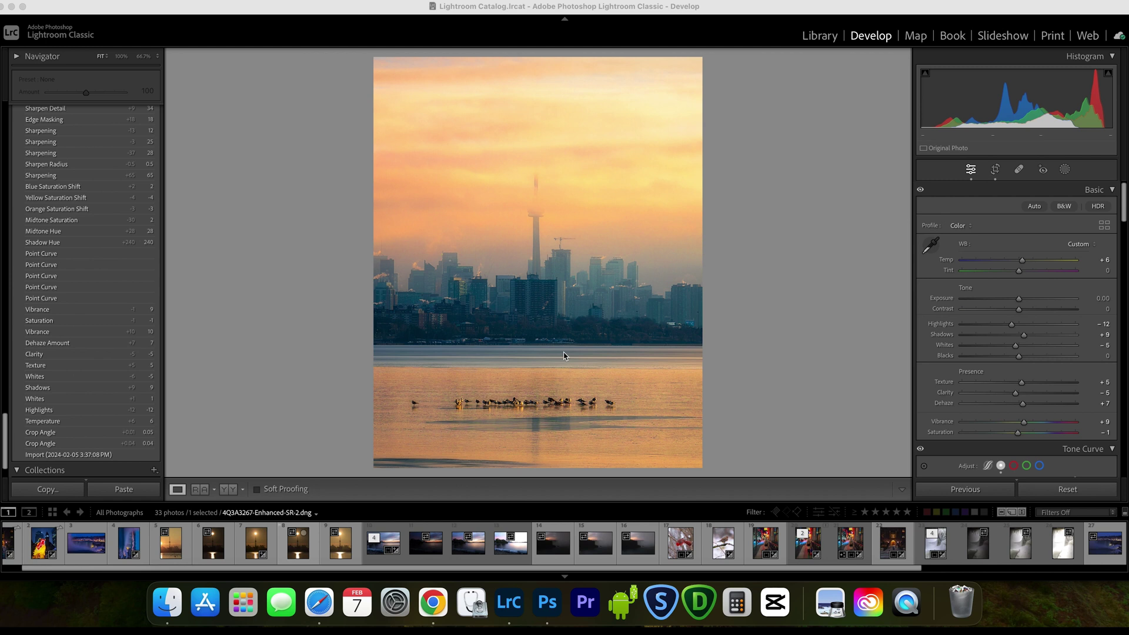
Switch to Lightroom web in the browser and upload 4Q3A3728.dng from the Export for Instagram folder into All Photos
left_click(320, 603)
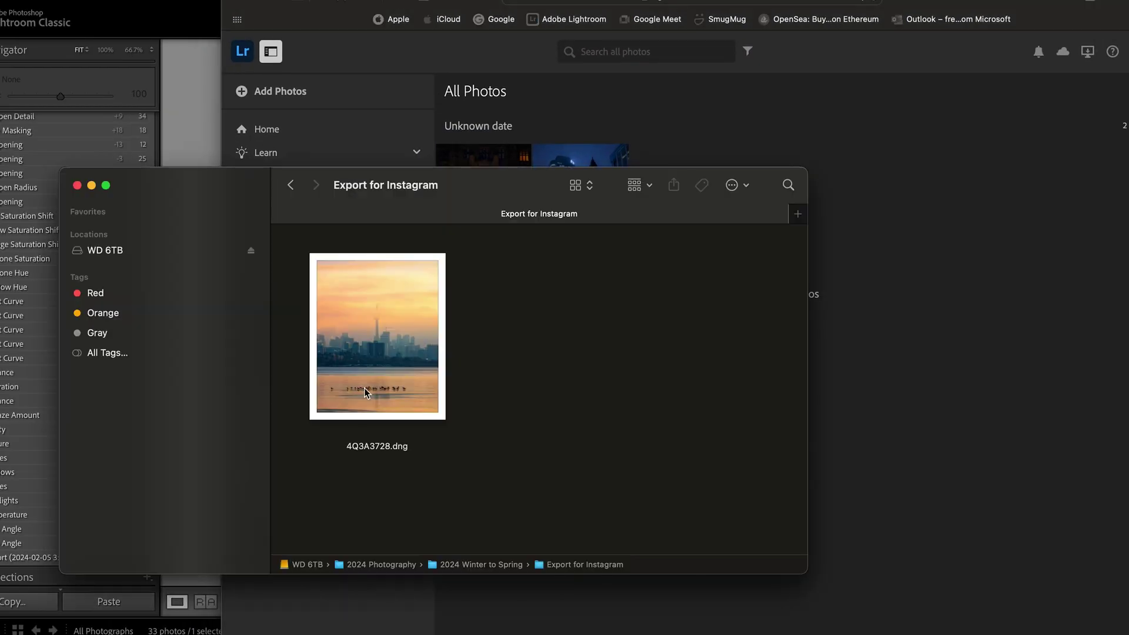
left_click(383, 338)
left_click_drag(387, 346, 958, 315)
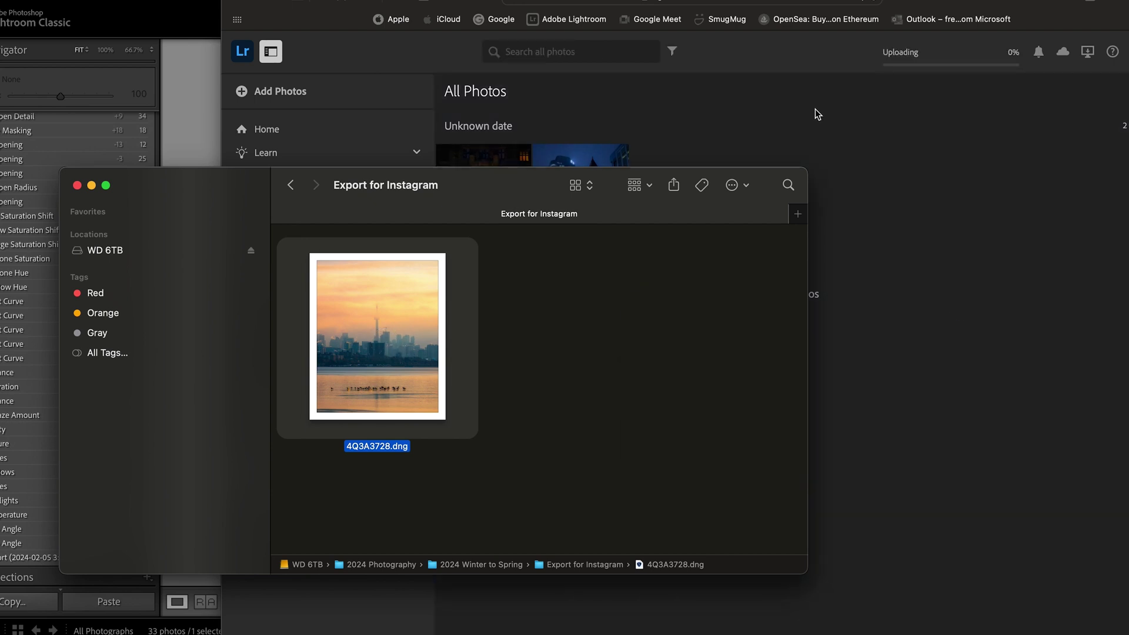
left_click(793, 153)
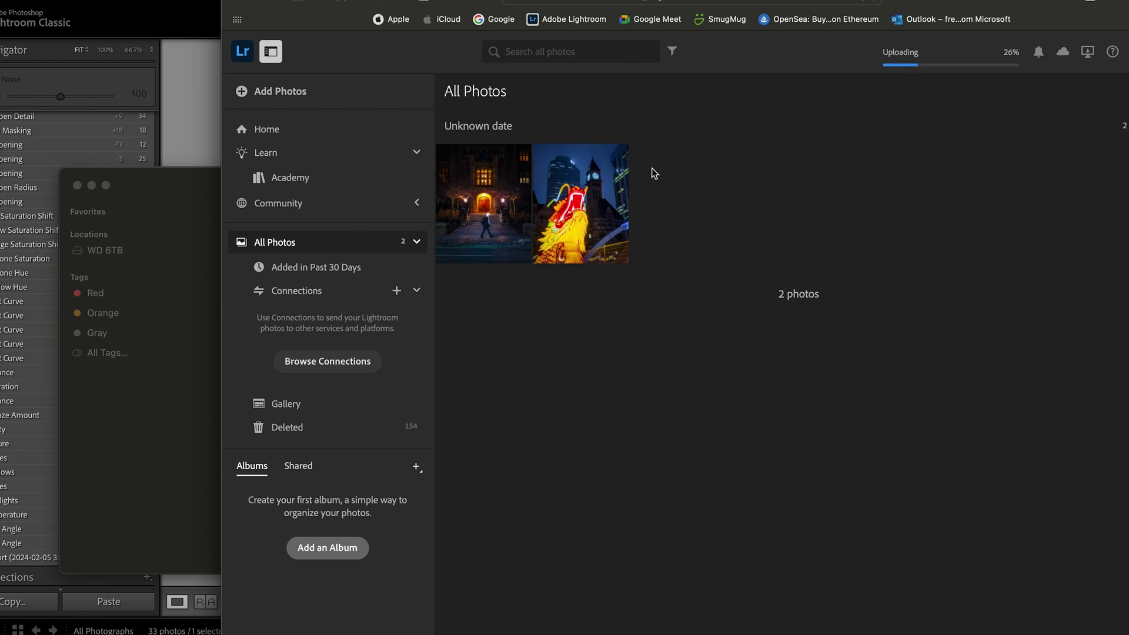
mouse_move(621, 164)
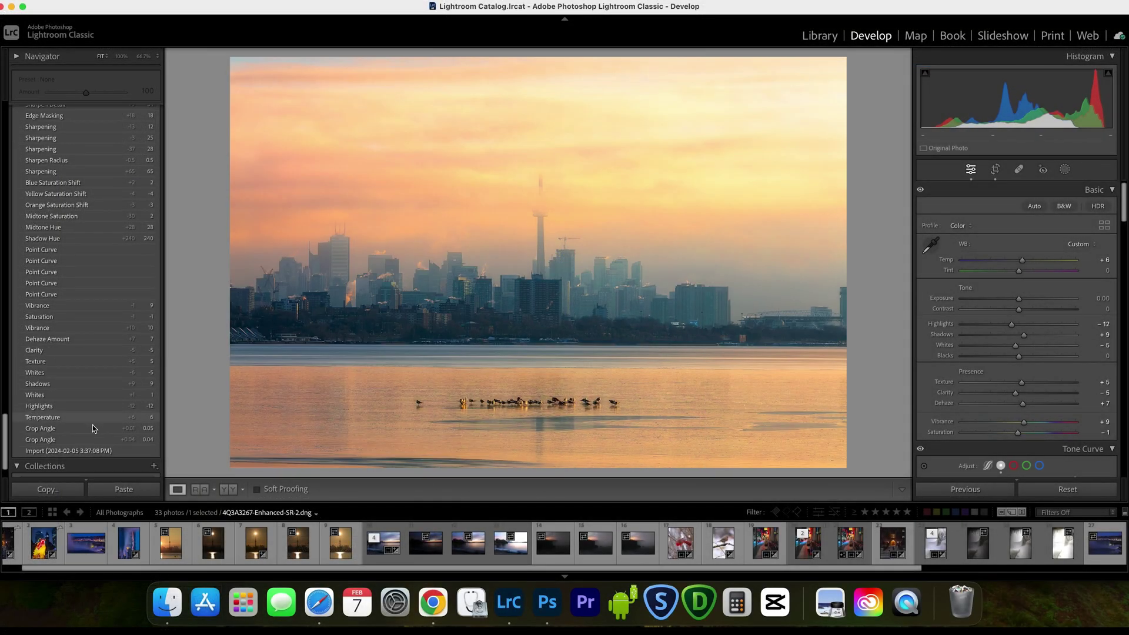
In Lightroom Classic, create a collection named Export to Instagram that includes the selected photo and syncs with Lightroom
left_click(88, 470)
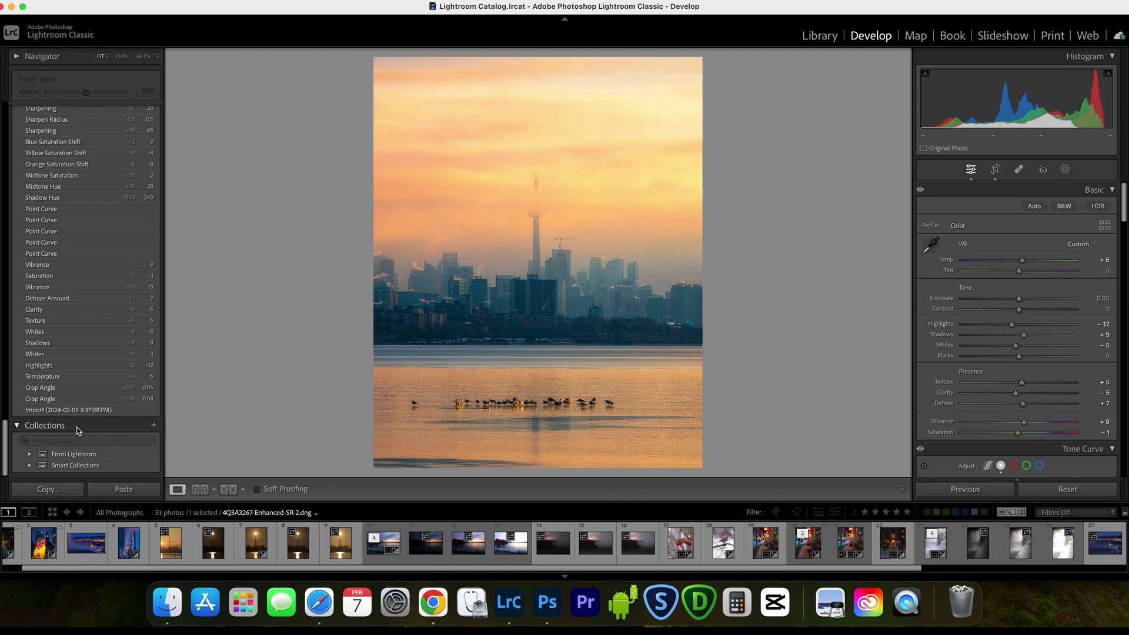
left_click(154, 427)
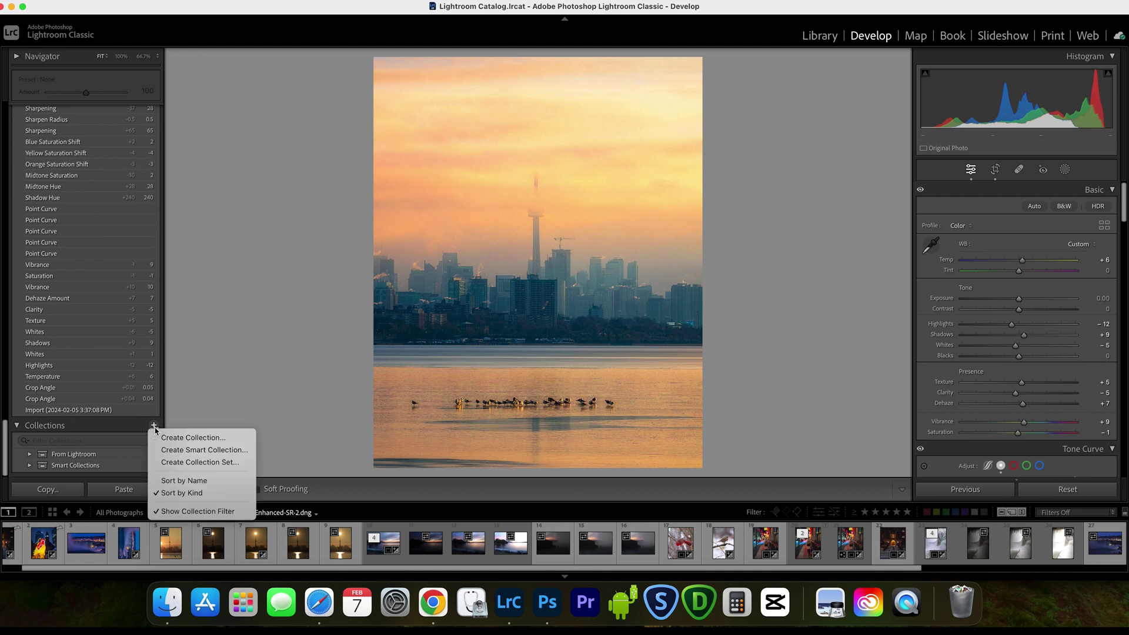
left_click(192, 439)
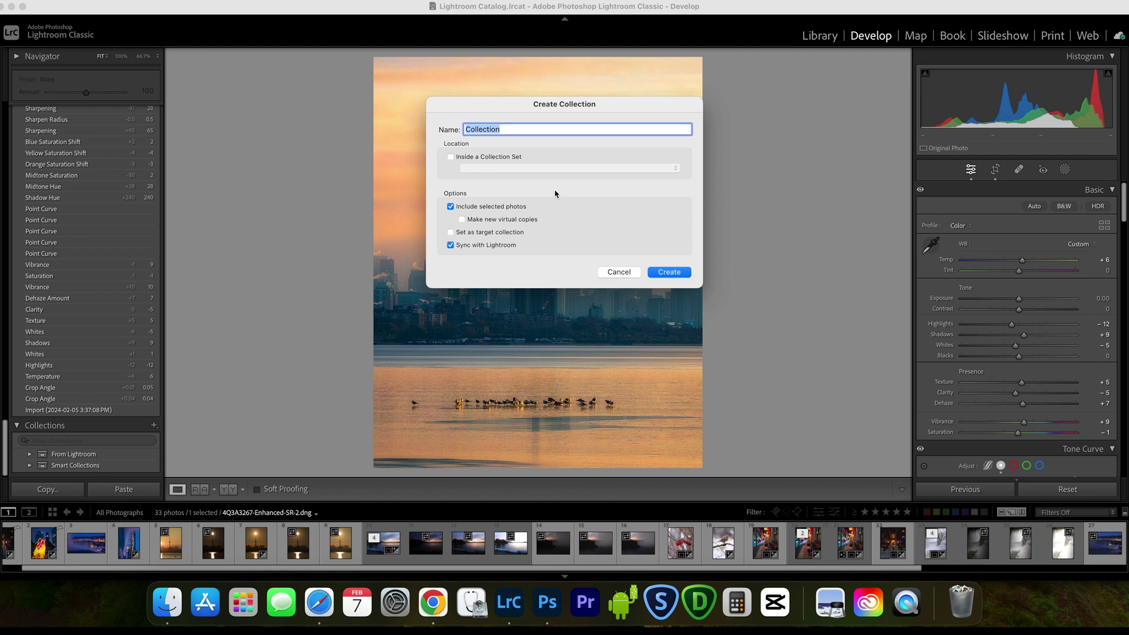
type("Export to Instagram")
left_click(675, 274)
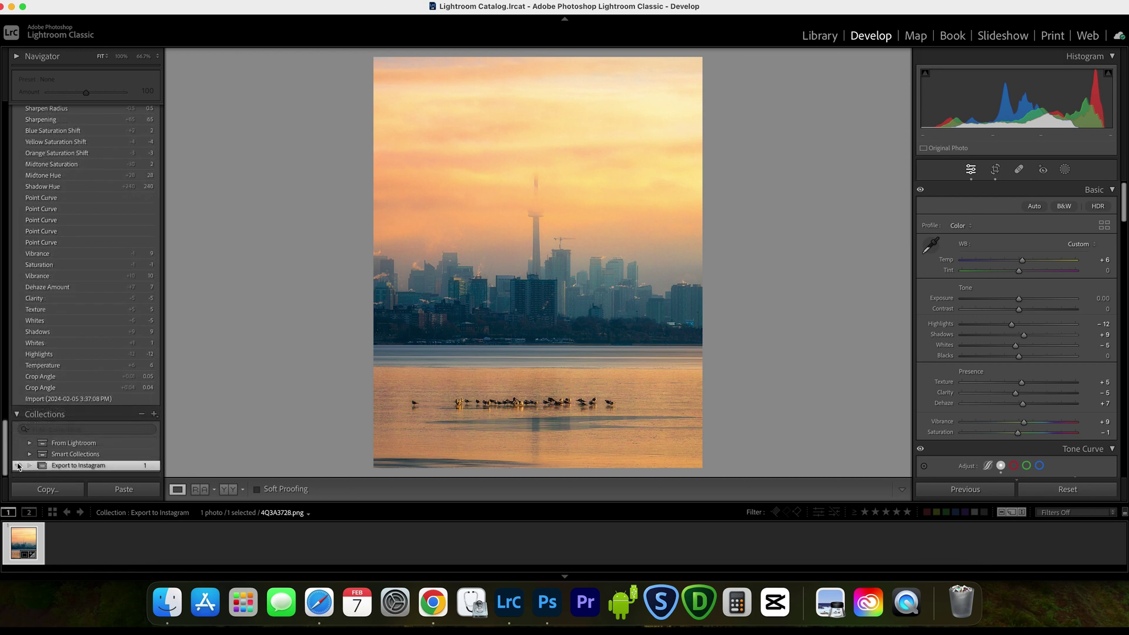
Add the skyline photo to the Export to Instagram collection and check the cloud sync status
left_click(25, 547)
left_click_drag(24, 546, 74, 467)
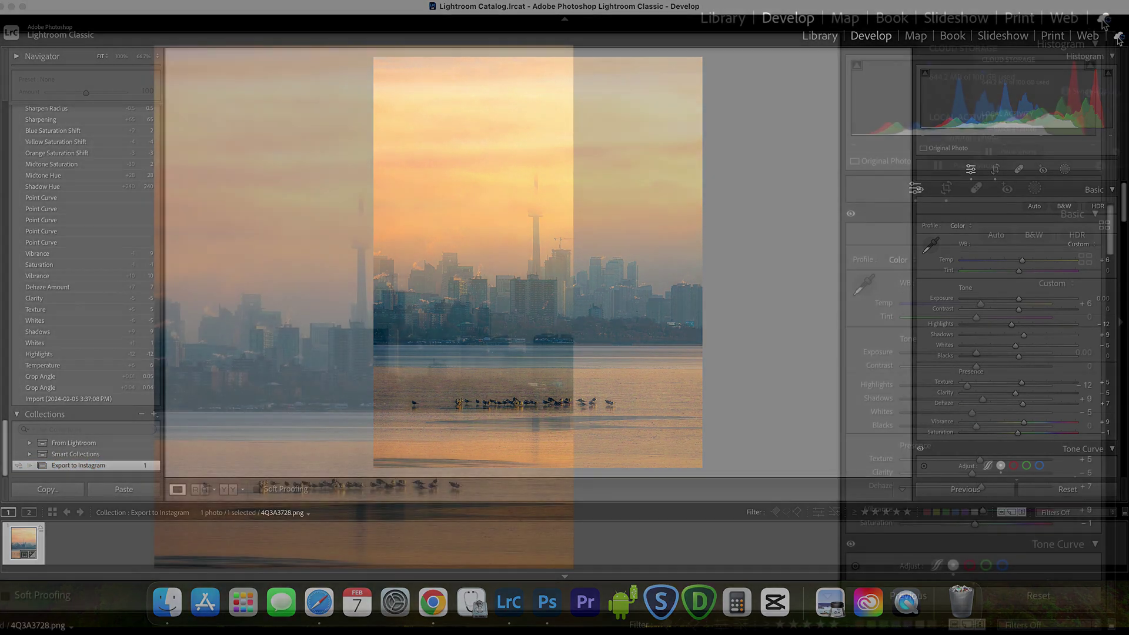
left_click(1119, 39)
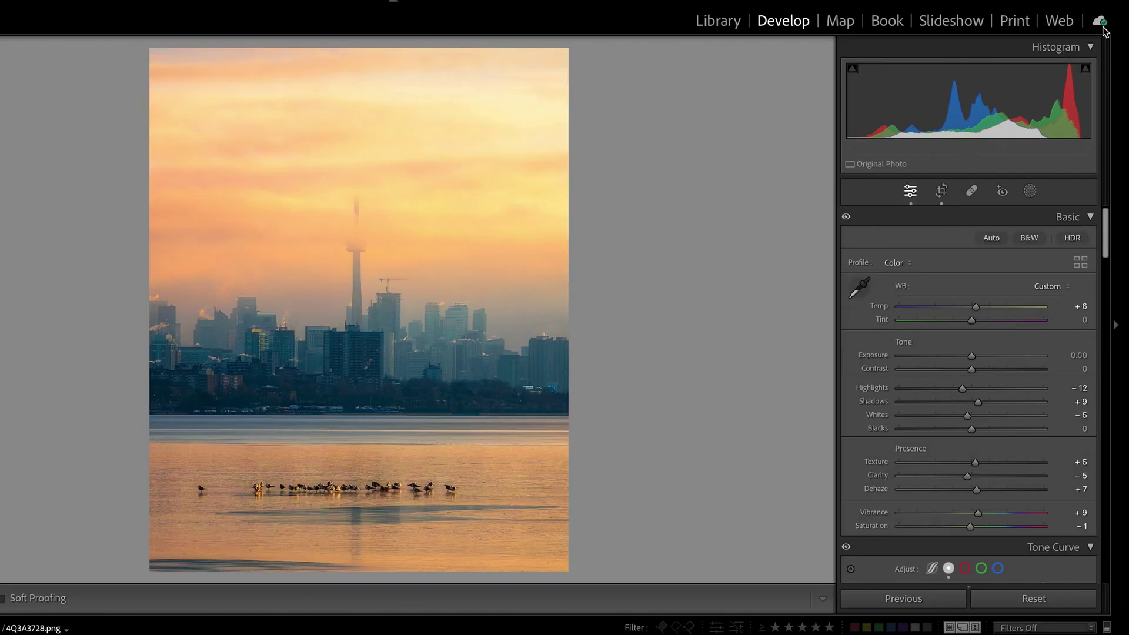
left_click(1120, 39)
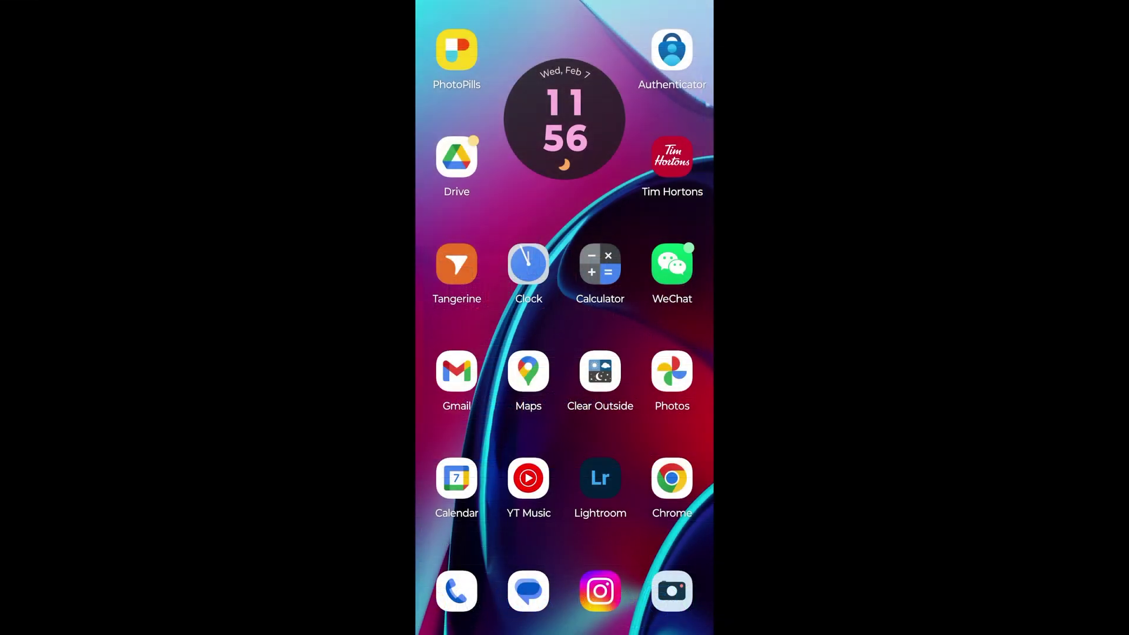
Switch to the Lightroom mobile app and open the skyline photo from the Export to Instagram album with its editing controls
left_click(600, 477)
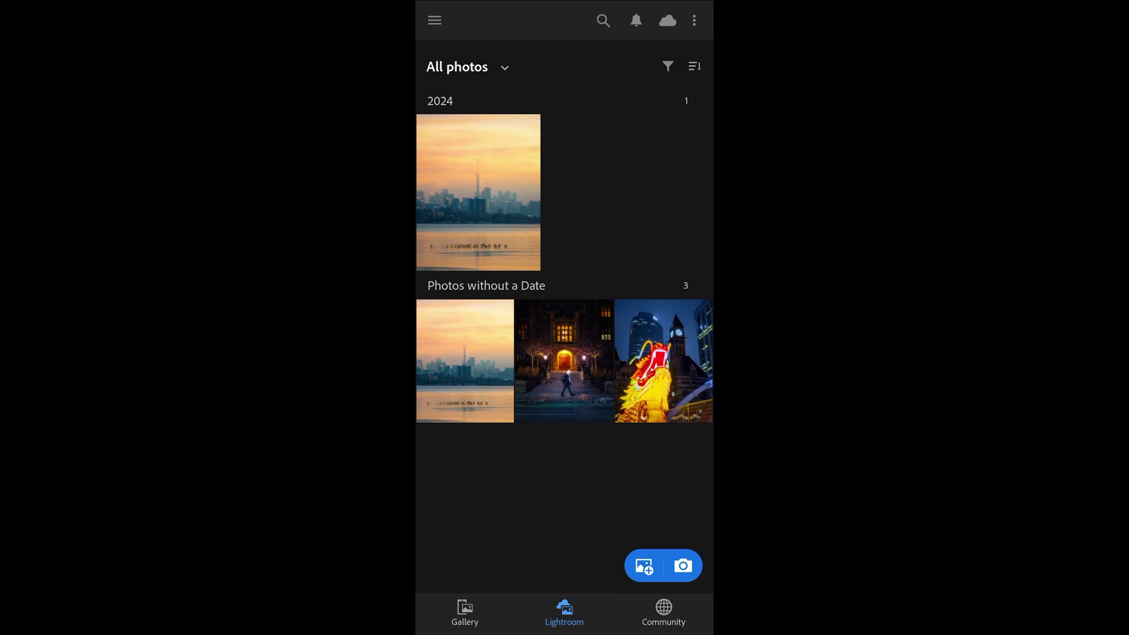
left_click(507, 68)
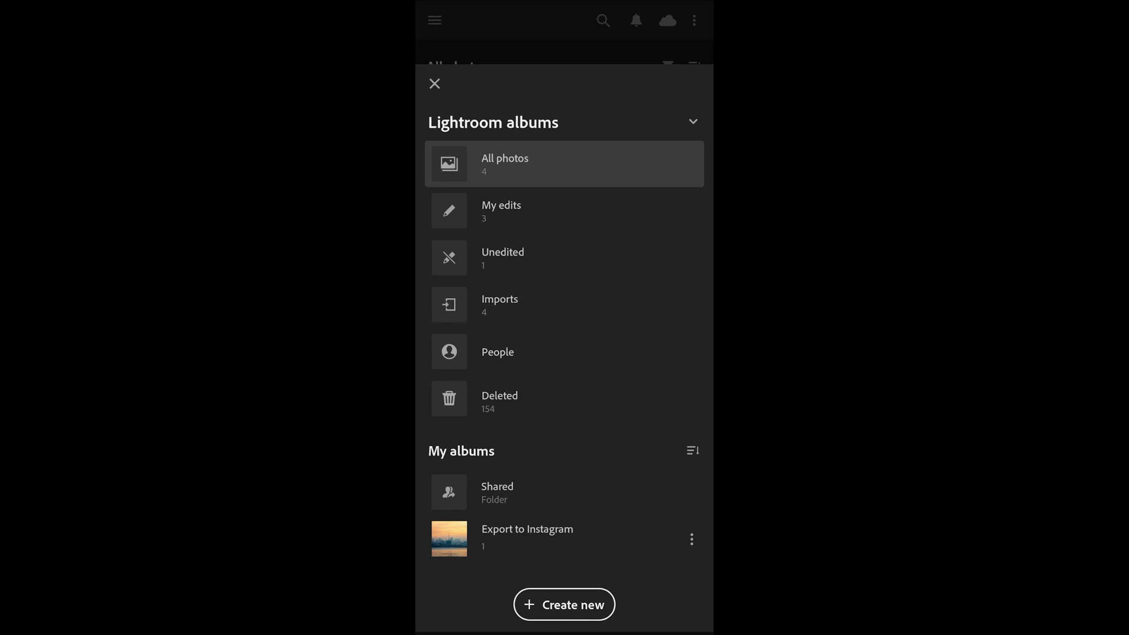
left_click(533, 535)
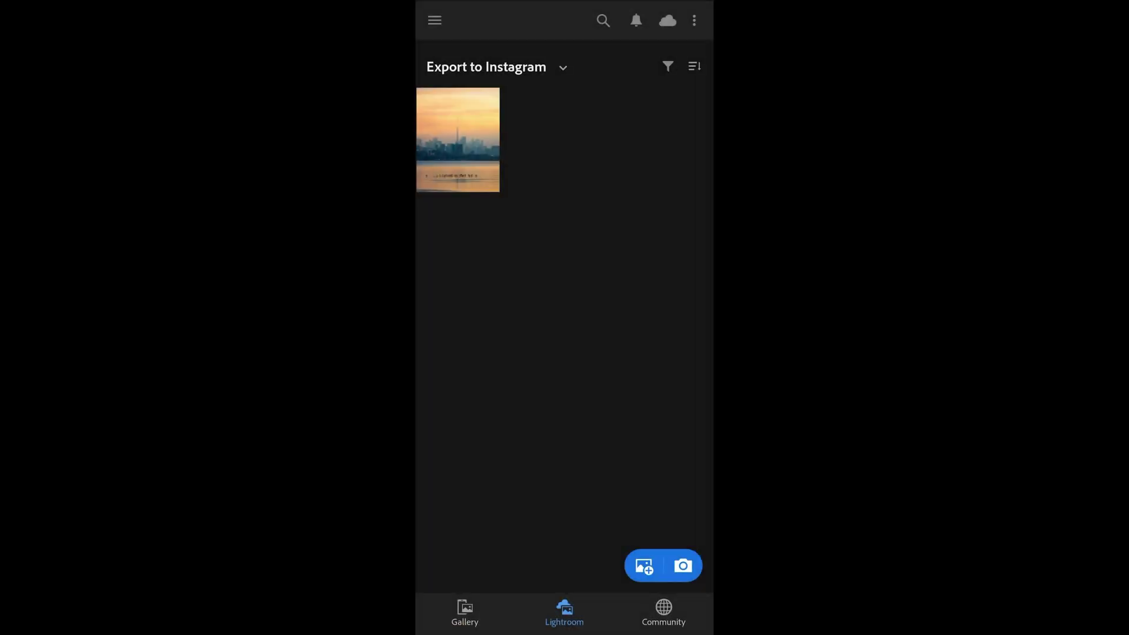
left_click(475, 149)
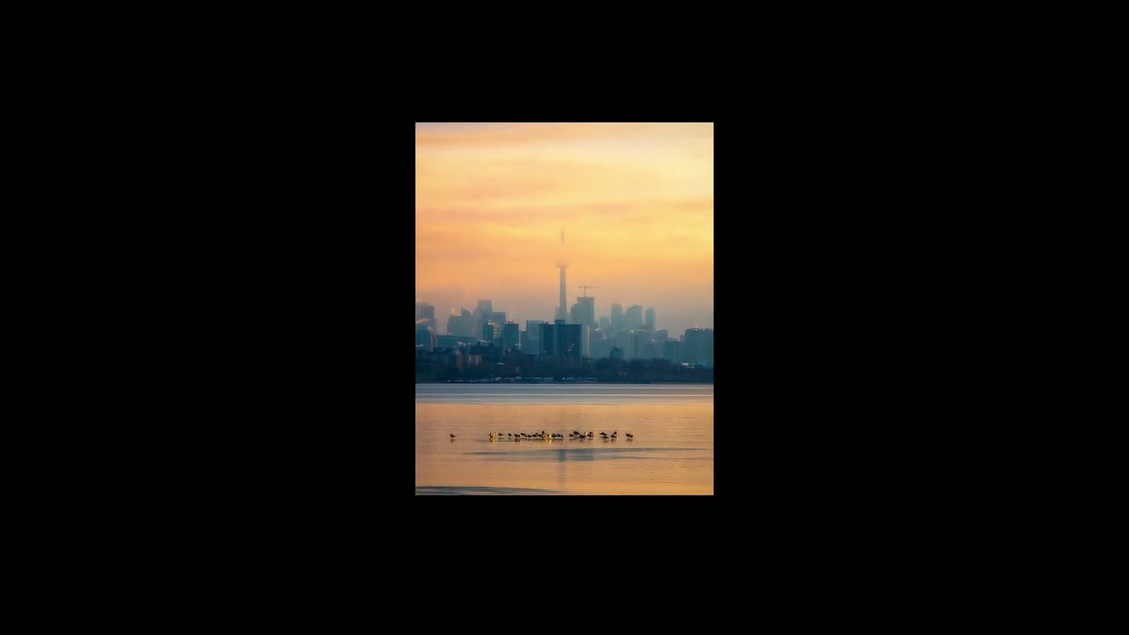
left_click(649, 404)
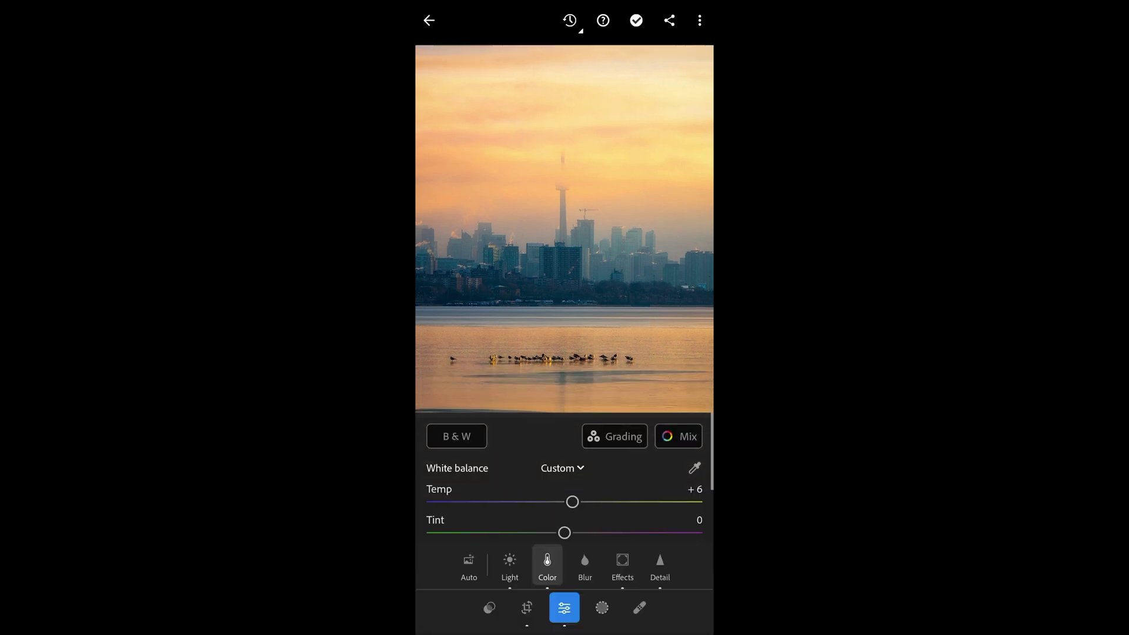
Fine-tune the photo's exposure and set Vibrance to +12 and Saturation to +9
left_click_drag(646, 508, 645, 467)
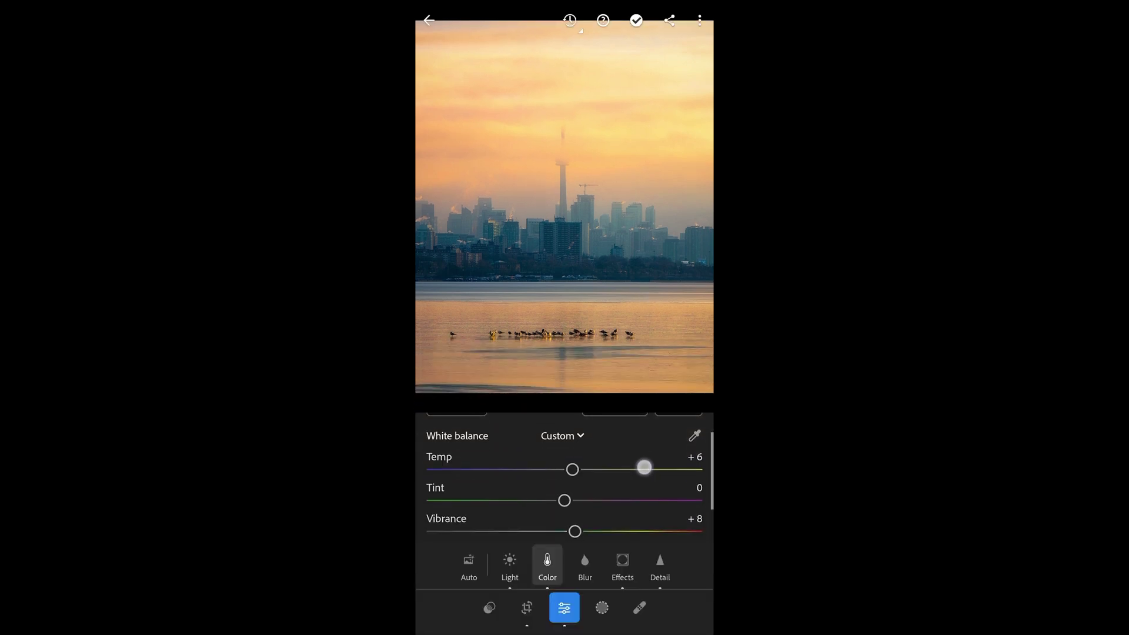
left_click(519, 572)
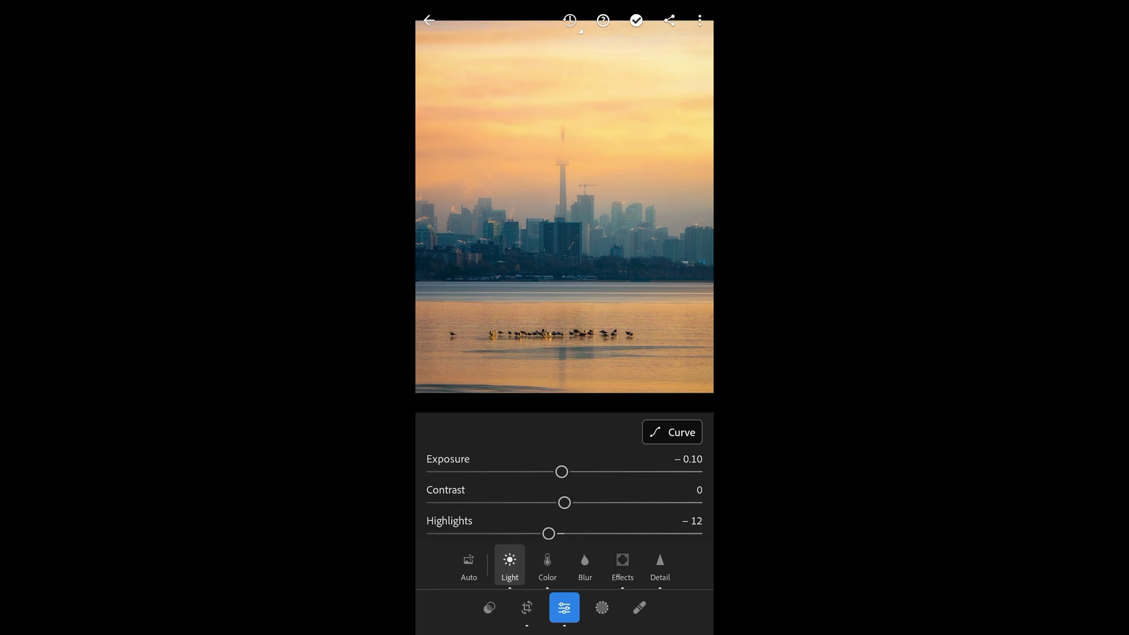
double_click(650, 469)
left_click_drag(649, 535, 660, 497)
left_click(551, 560)
left_click_drag(629, 527, 633, 527)
Set the vignette amount to -15 in the photo's effects
left_click(623, 564)
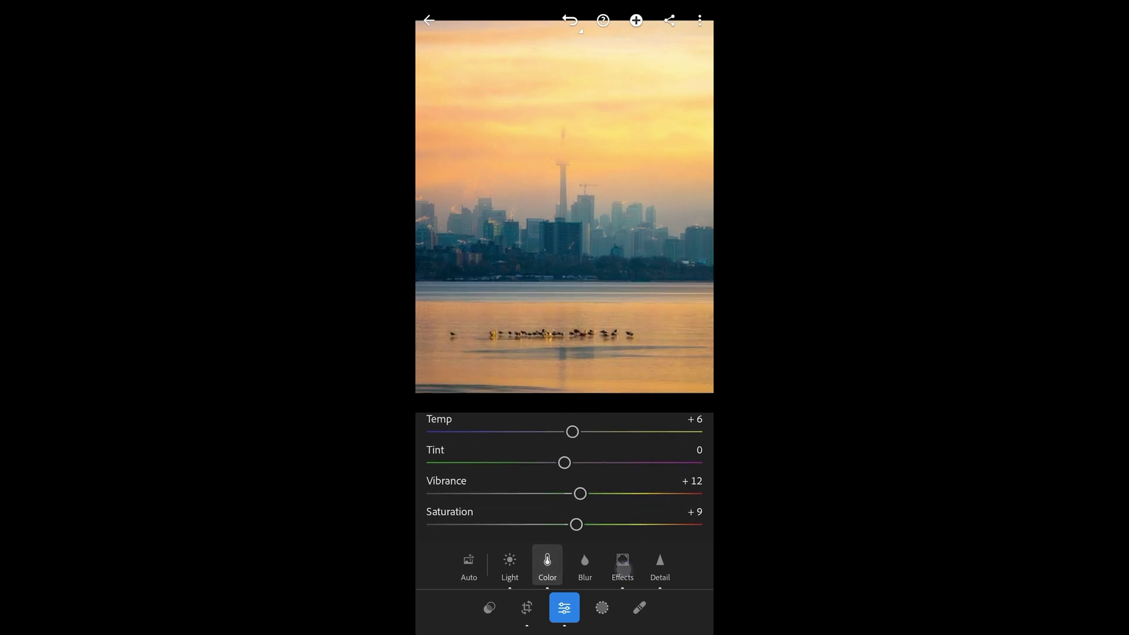
left_click(571, 408)
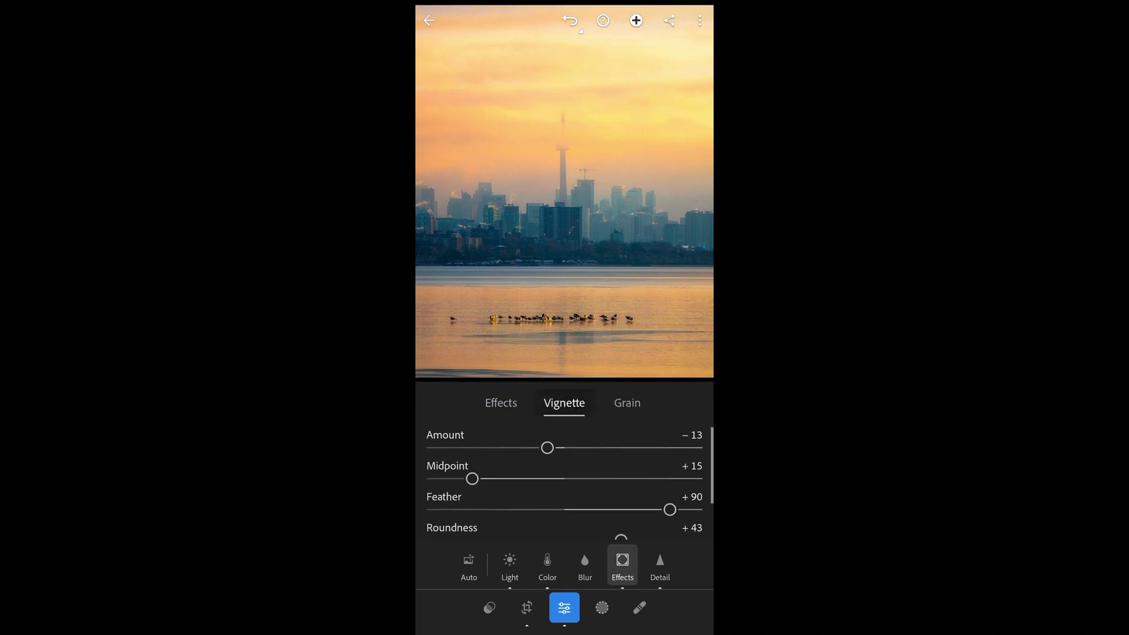
left_click_drag(642, 457, 645, 456)
left_click_drag(496, 441, 489, 442)
Check the sharpening settings and preview the edited photo at full view
left_click(662, 565)
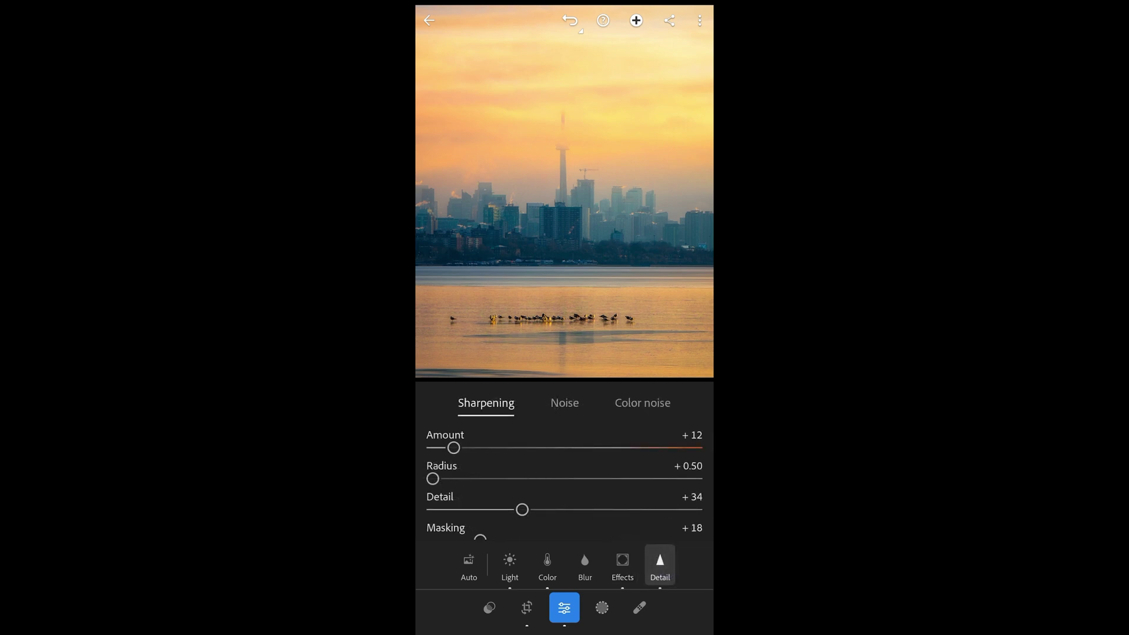
left_click(636, 21)
left_click(622, 566)
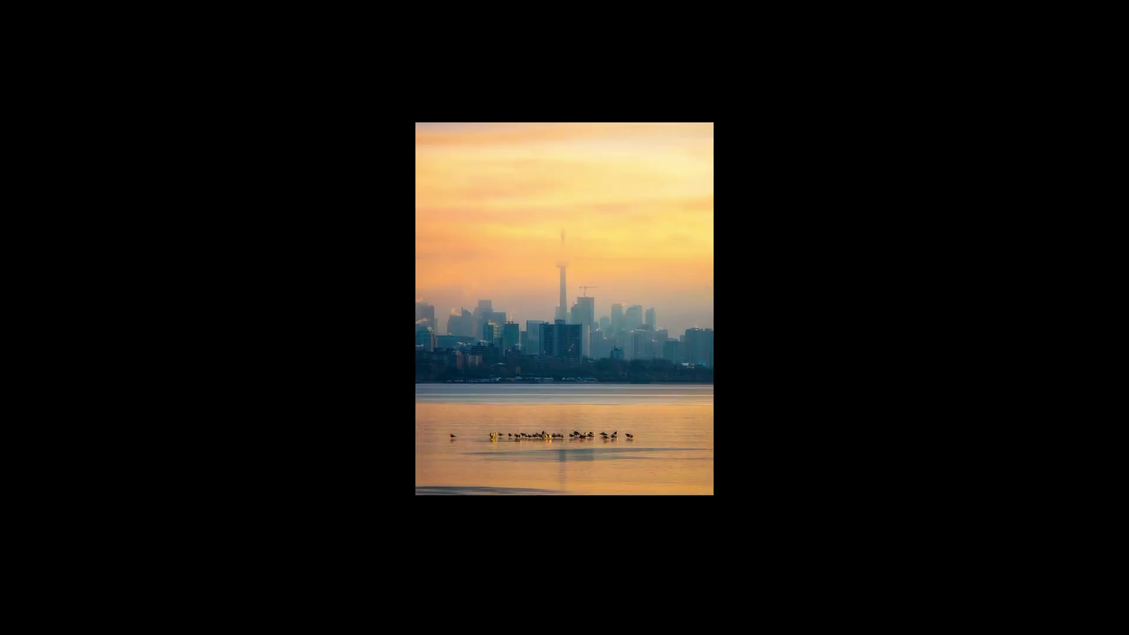
left_click(689, 466)
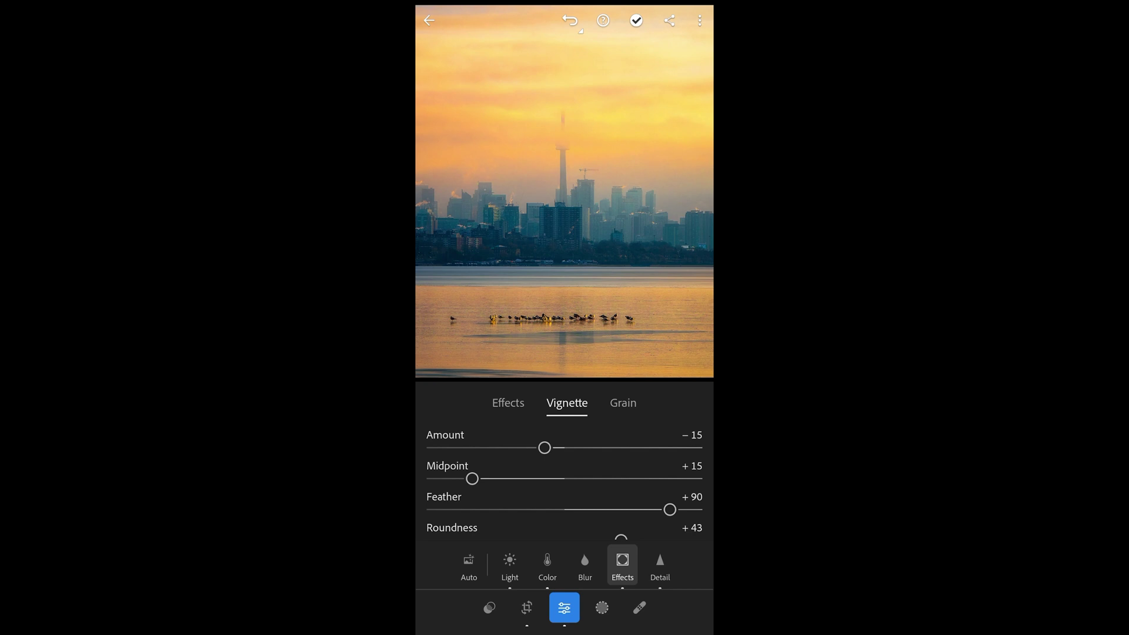
Export the edited photo as a JPG with Largest Available Dimensions, 100% quality and no watermark
left_click(669, 21)
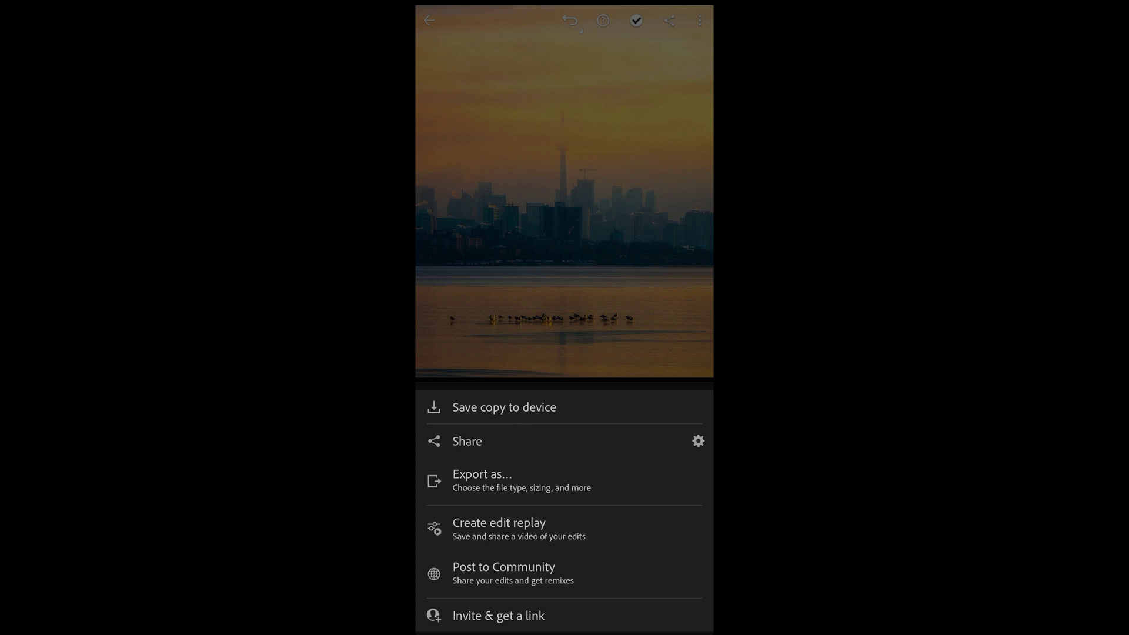
left_click(507, 484)
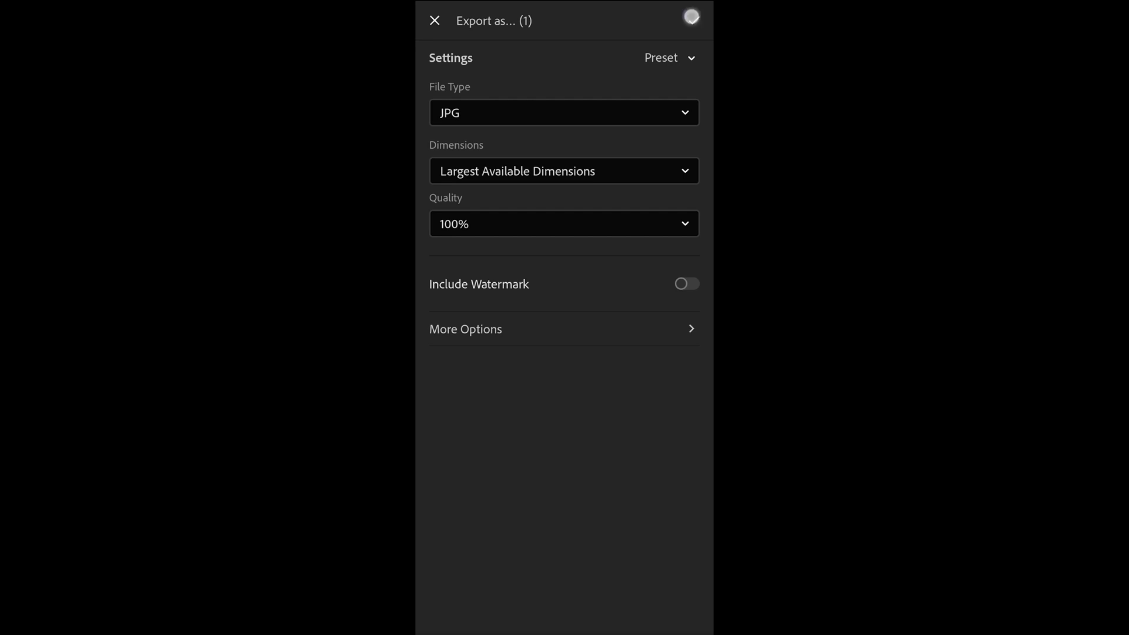
left_click(694, 21)
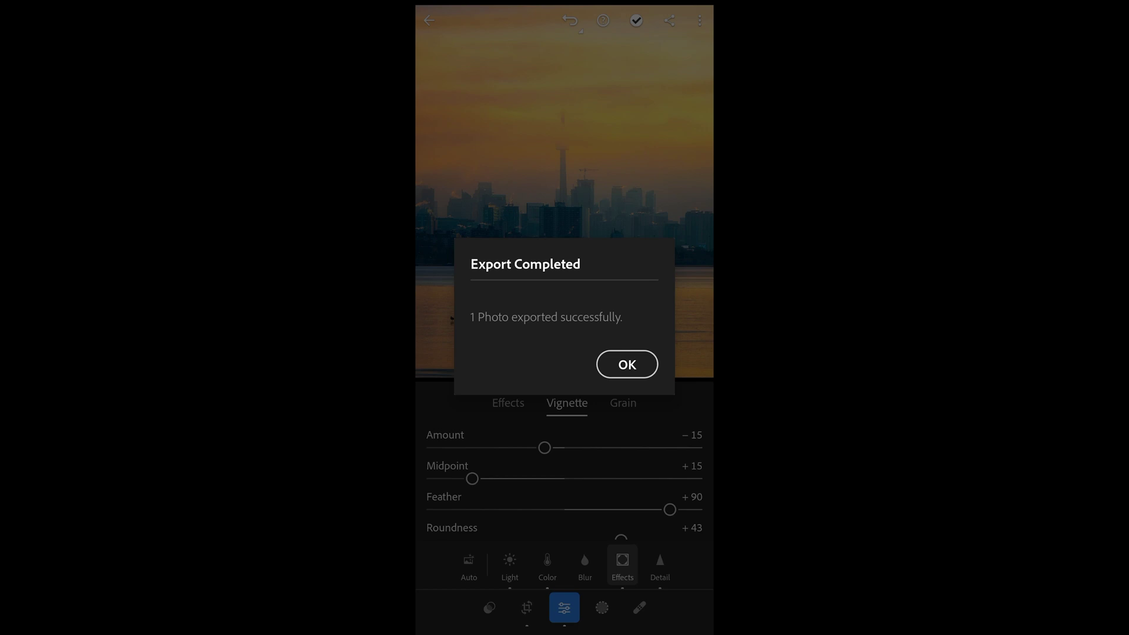
Leave Lightroom mobile and switch to the Instagram app
left_click_drag(564, 632, 565, 471)
left_click(599, 591)
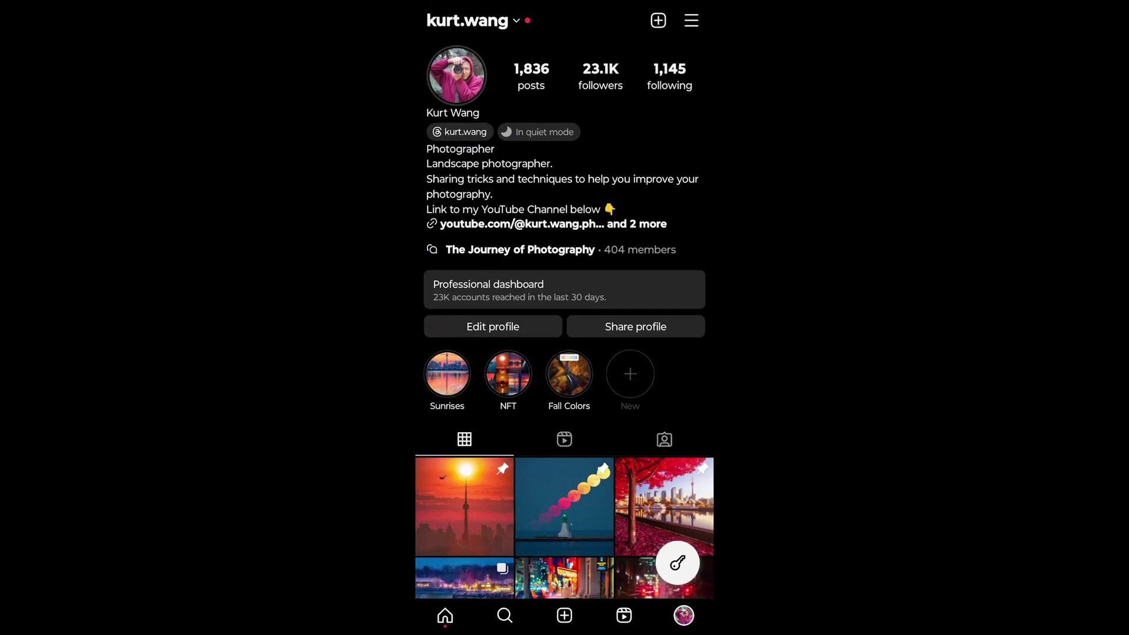
Start an Instagram post with the exported skyline photo uncropped, apply no filter, and set the location to Toronto, Ontario
left_click(564, 615)
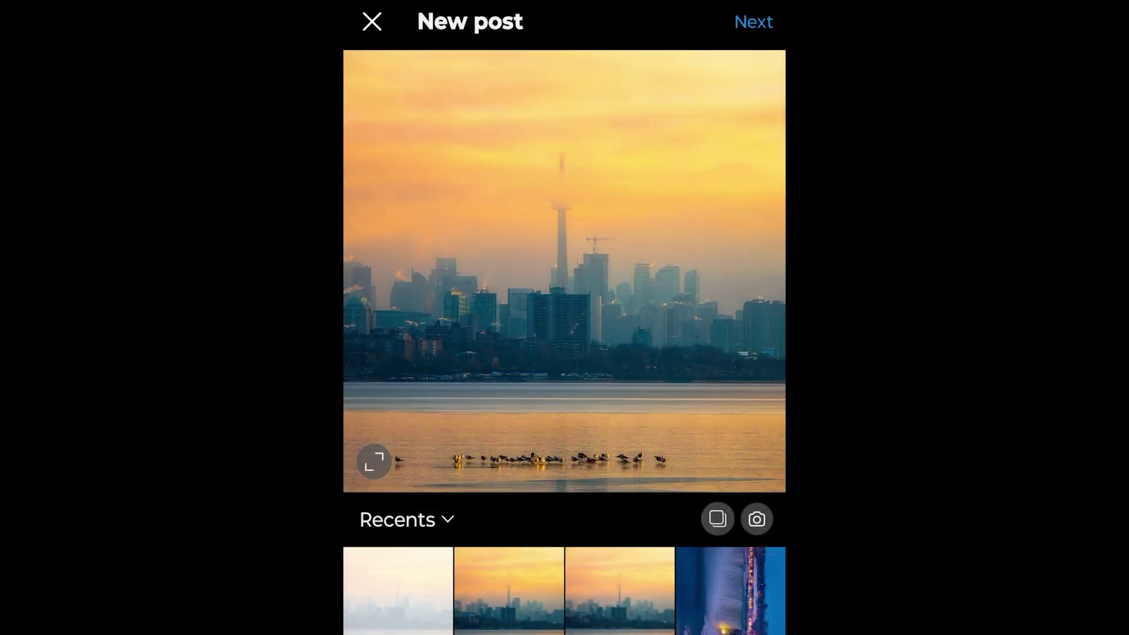
left_click(374, 462)
left_click(756, 23)
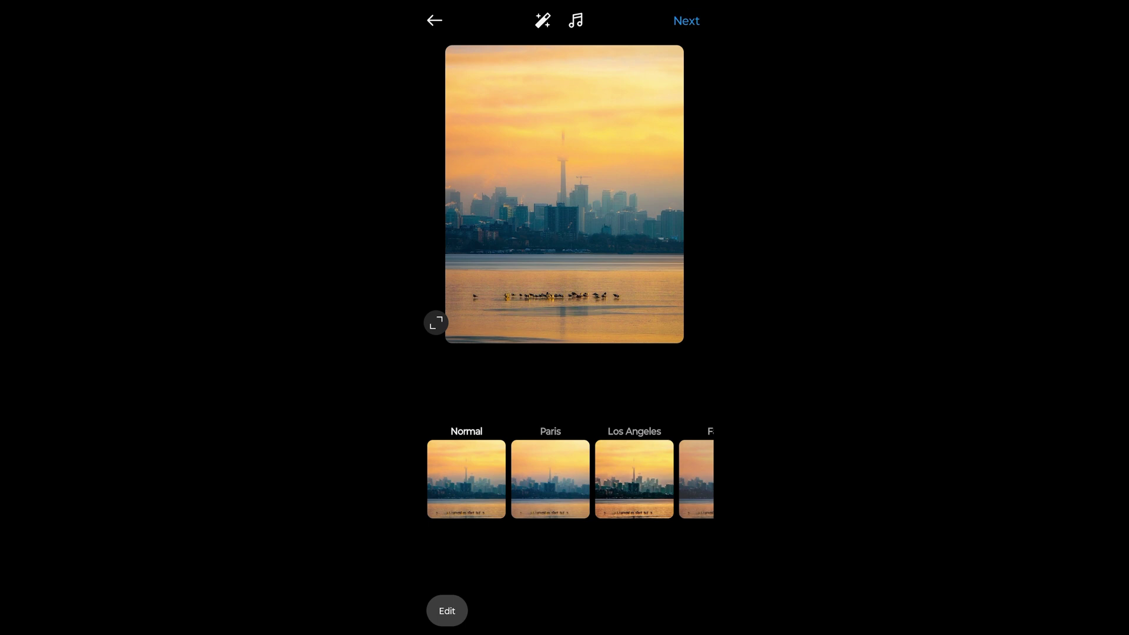
left_click(686, 21)
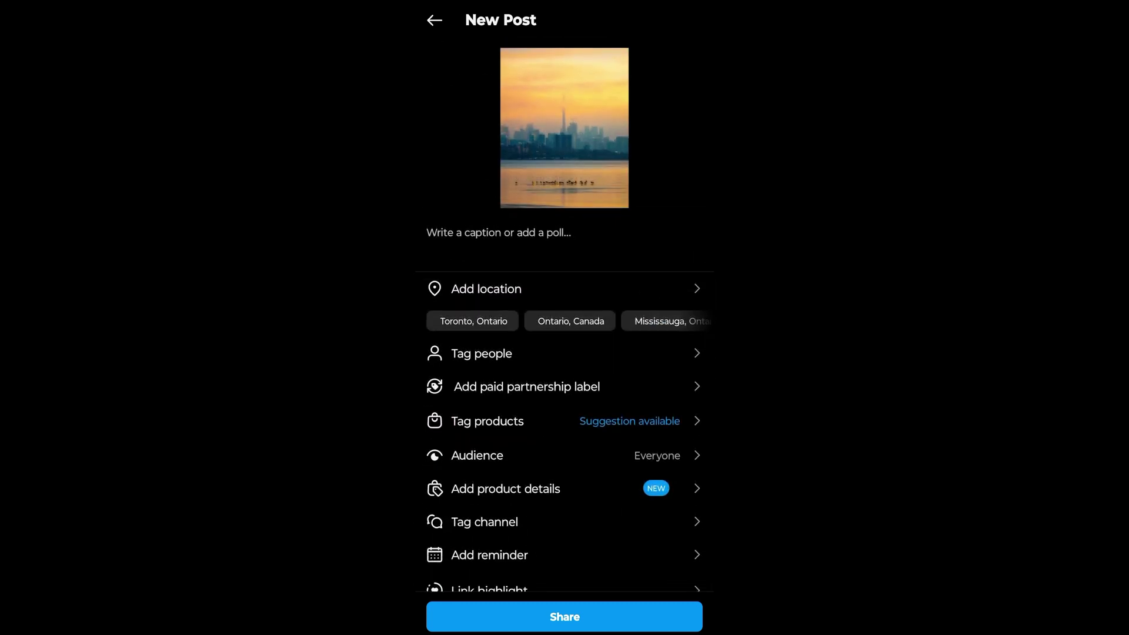
left_click(473, 321)
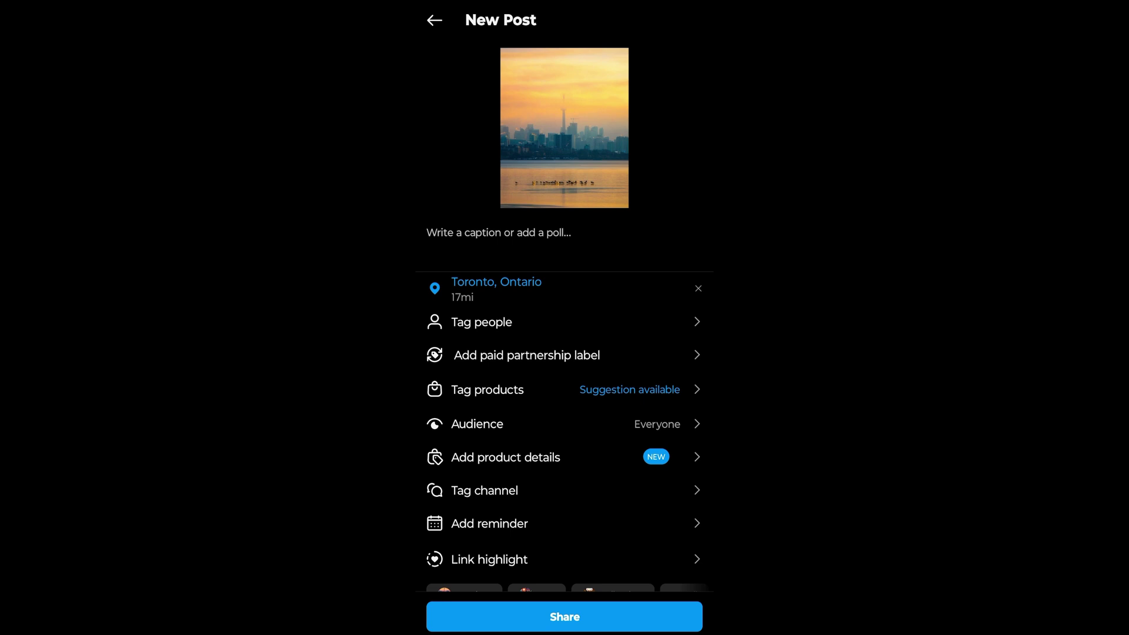
Switch back to Lightroom mobile and share the edited skyline photo directly to the Instagram feed
left_click_drag(564, 632, 565, 412)
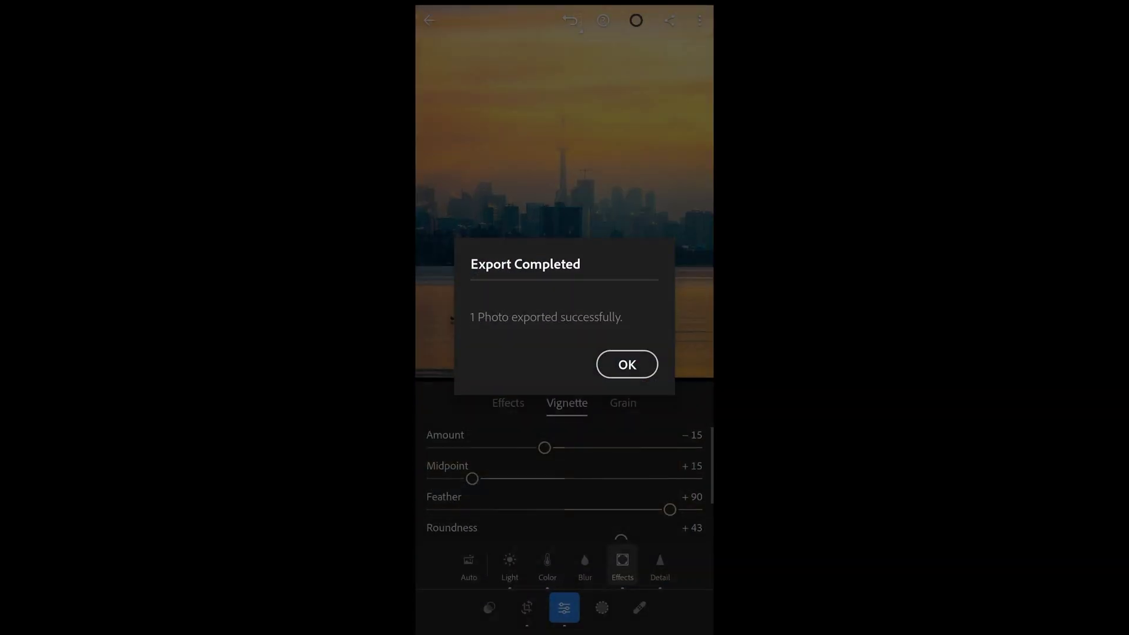
left_click(627, 363)
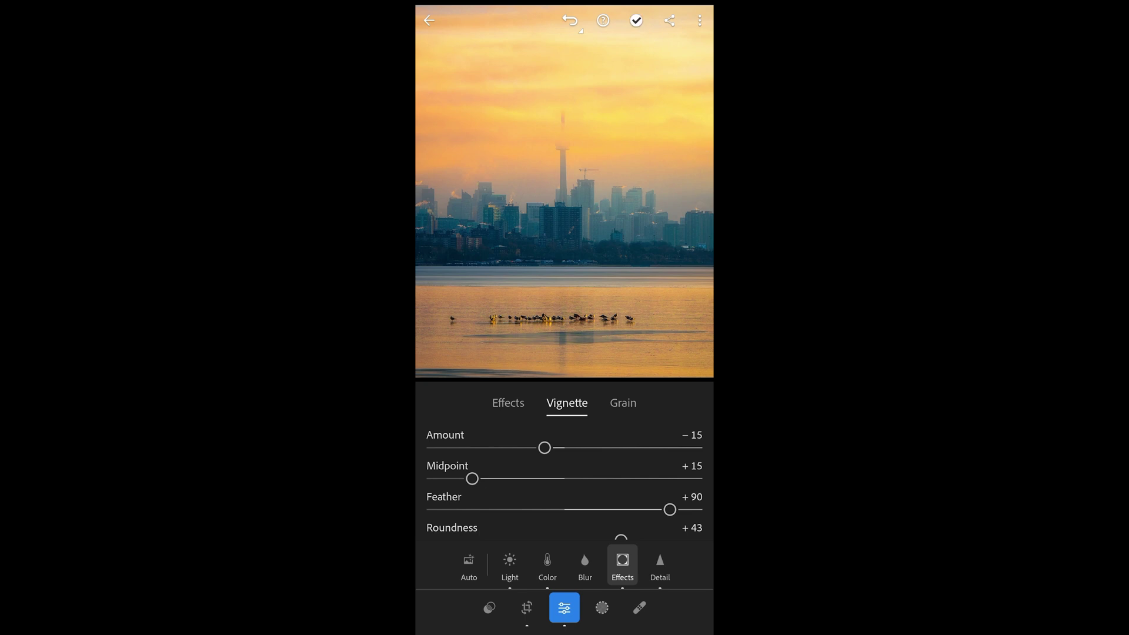
left_click(669, 20)
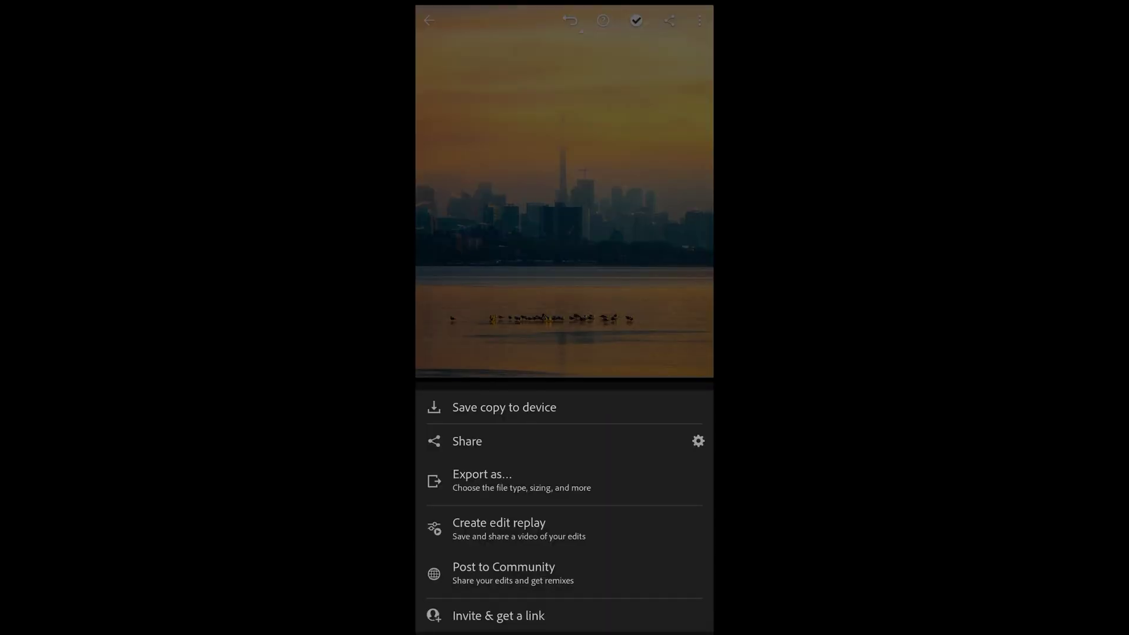
left_click(516, 445)
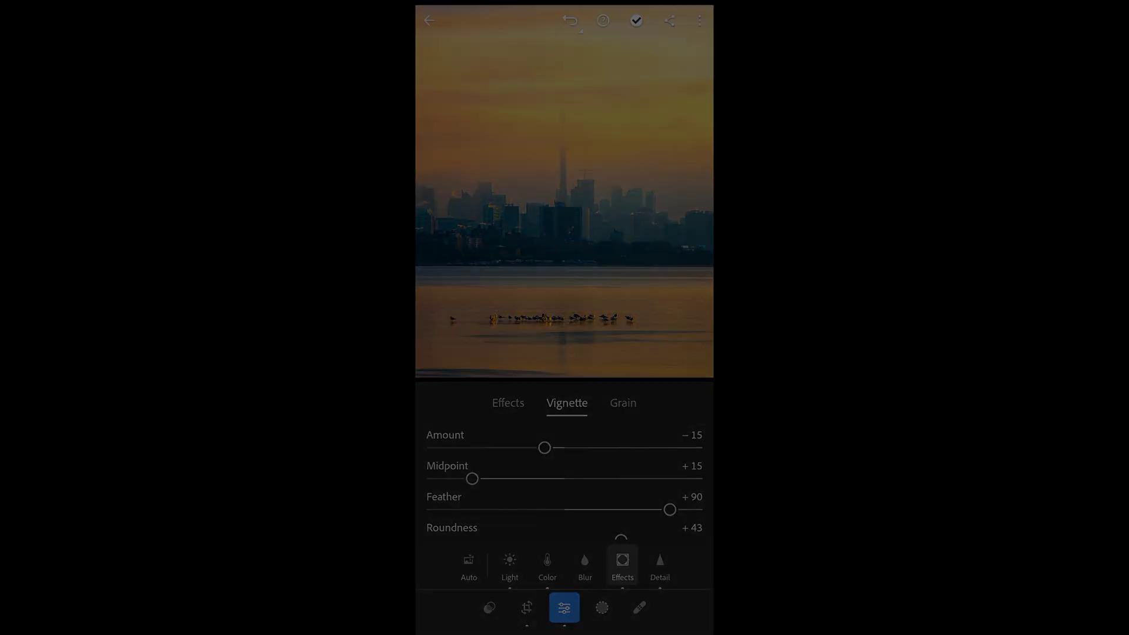
scroll(564, 411, "down", 6)
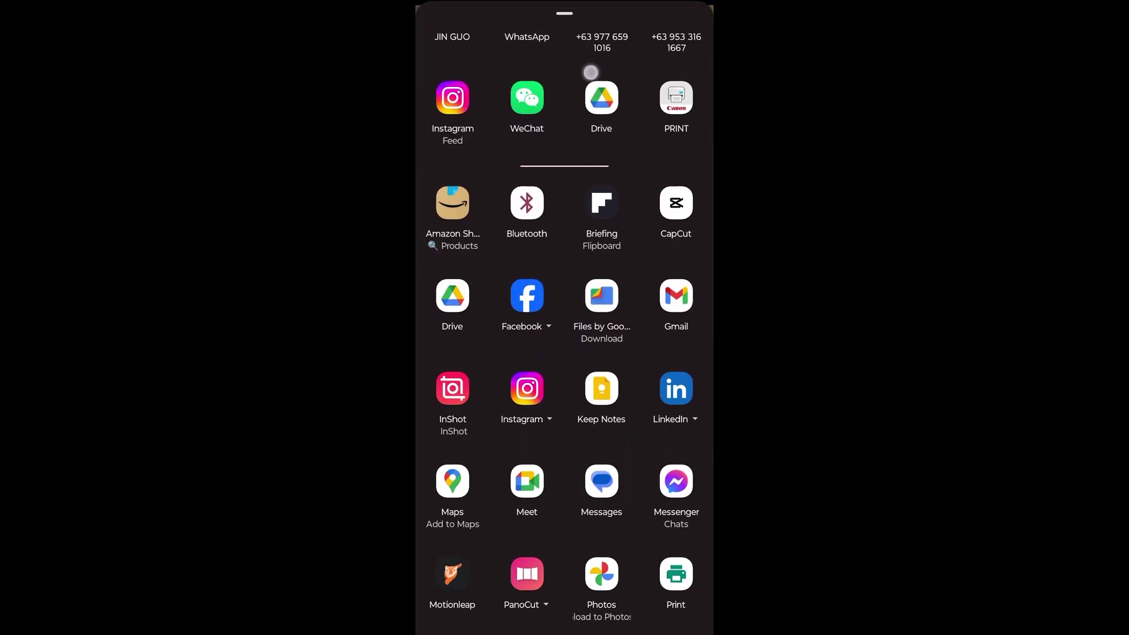
left_click(453, 98)
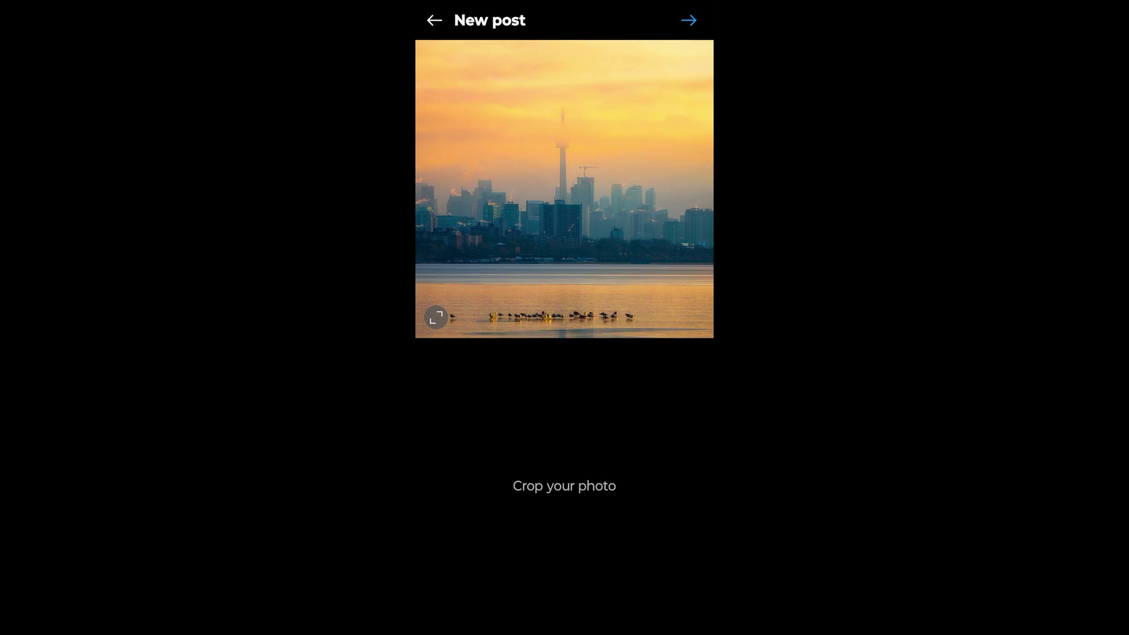
Expand the post's crop to the full portrait frame and proceed to the post details with the Normal filter
left_click(436, 317)
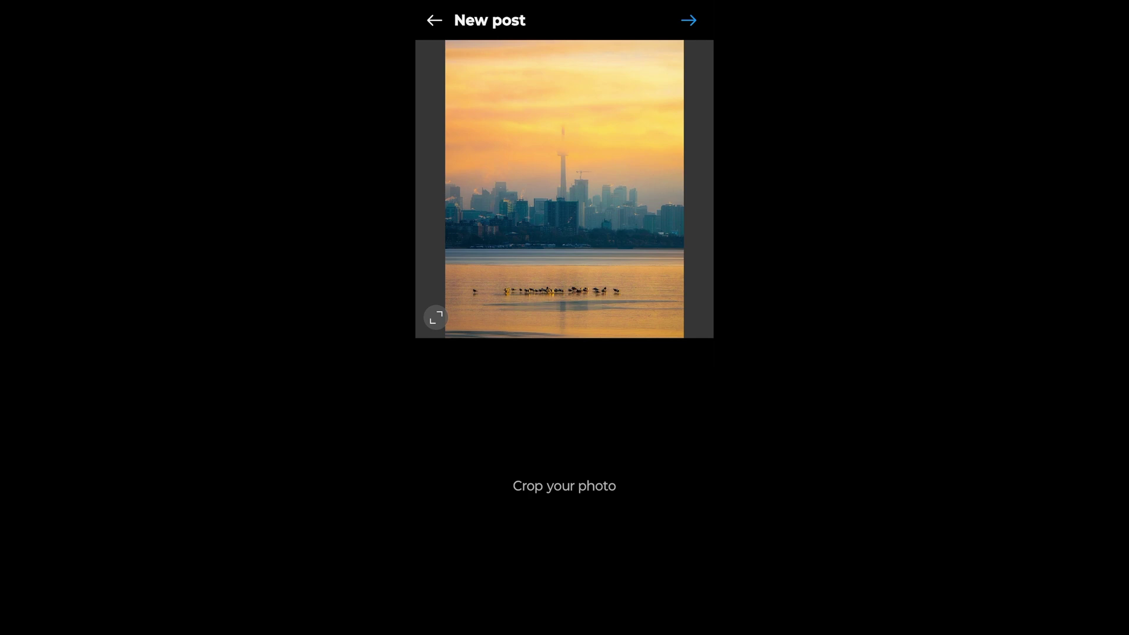
left_click(689, 20)
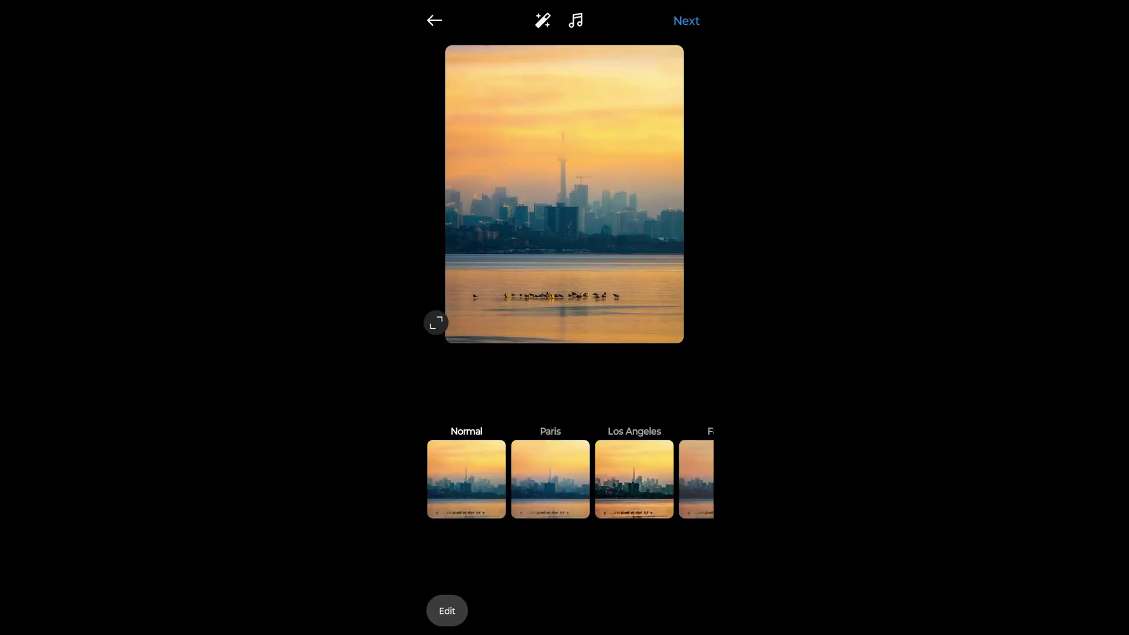
left_click(686, 25)
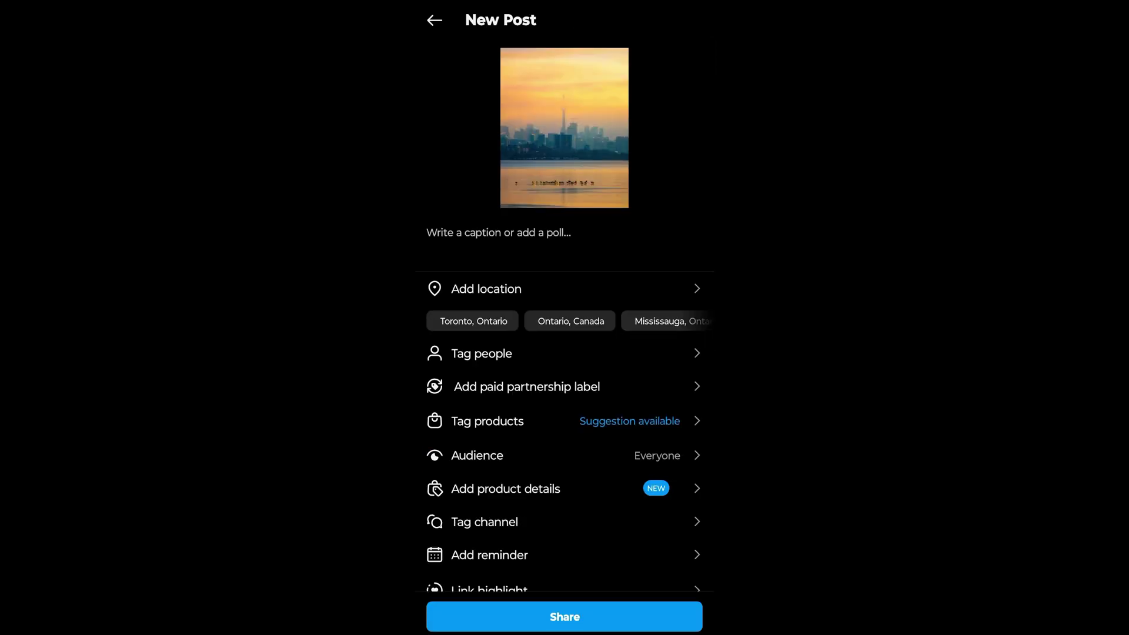
Set the post's location to Toronto, Ontario and write the caption "Birds meeting in golden hour"
left_click(473, 321)
left_click(498, 232)
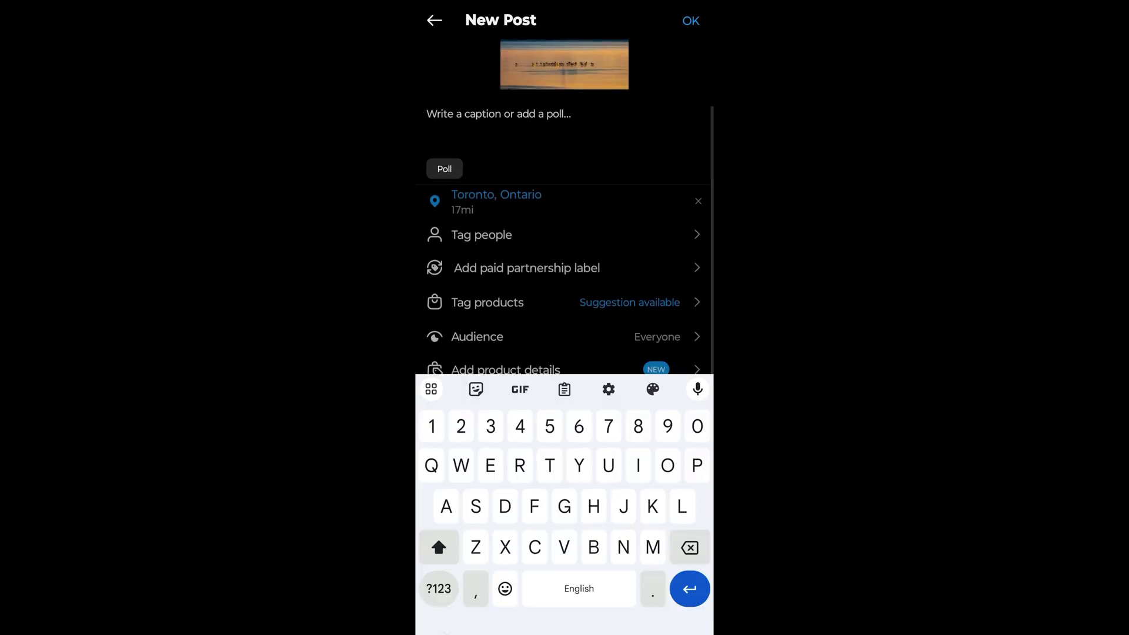
left_click(690, 20)
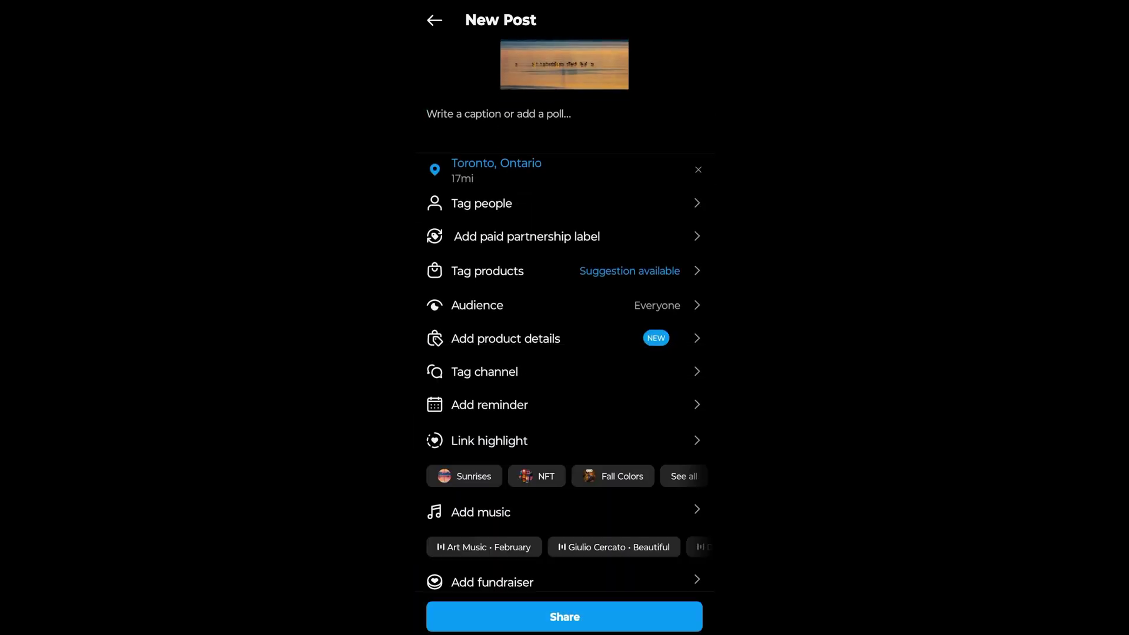
left_click(499, 113)
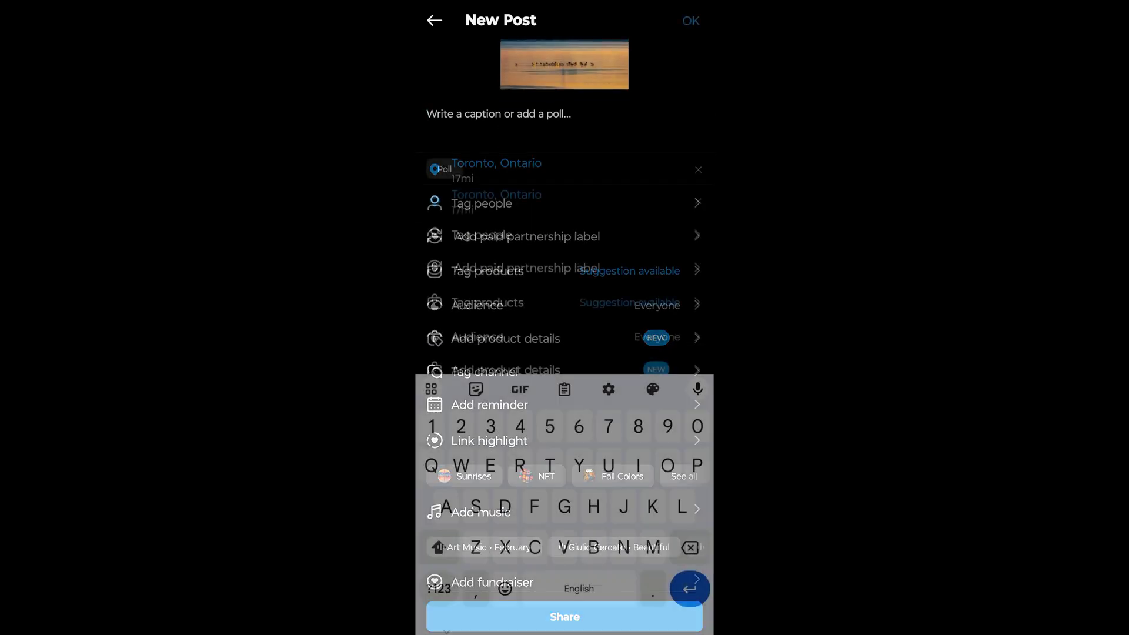
left_click(466, 309)
left_click_drag(466, 310, 465, 428)
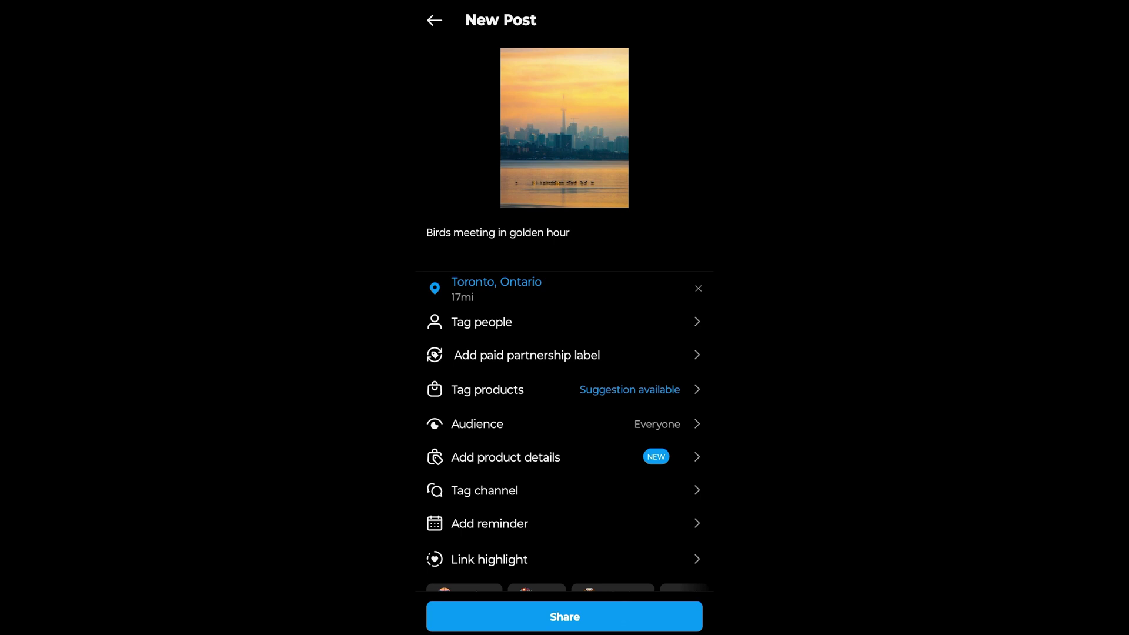
Publish the post and open the new skyline photo from the profile grid
left_click(624, 610)
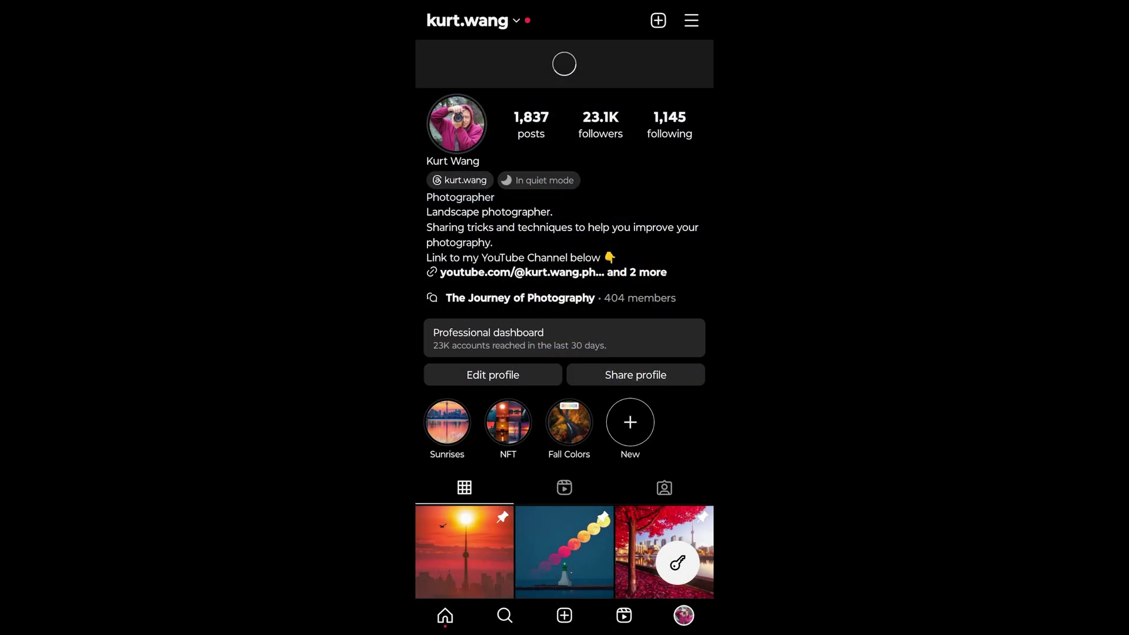
scroll(564, 321, "down", 3)
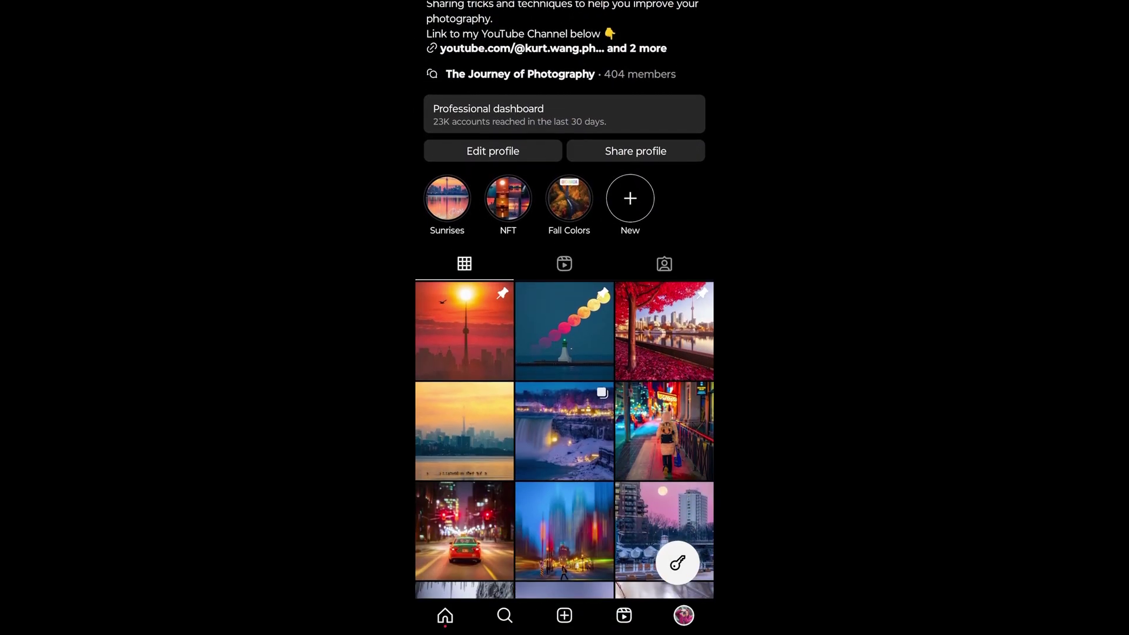
left_click(484, 431)
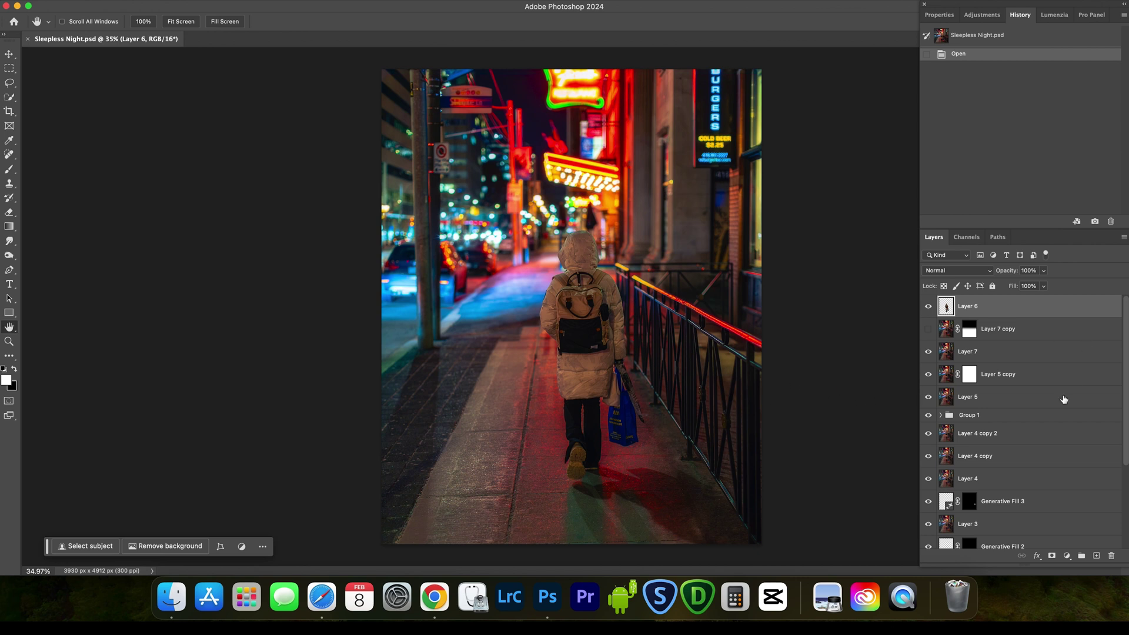
Switch to Photoshop and examine the layers of Sleepless Night.psd and the Quick Export as PNG option
scroll(992, 395, "down", 2)
scroll(992, 395, "up", 2)
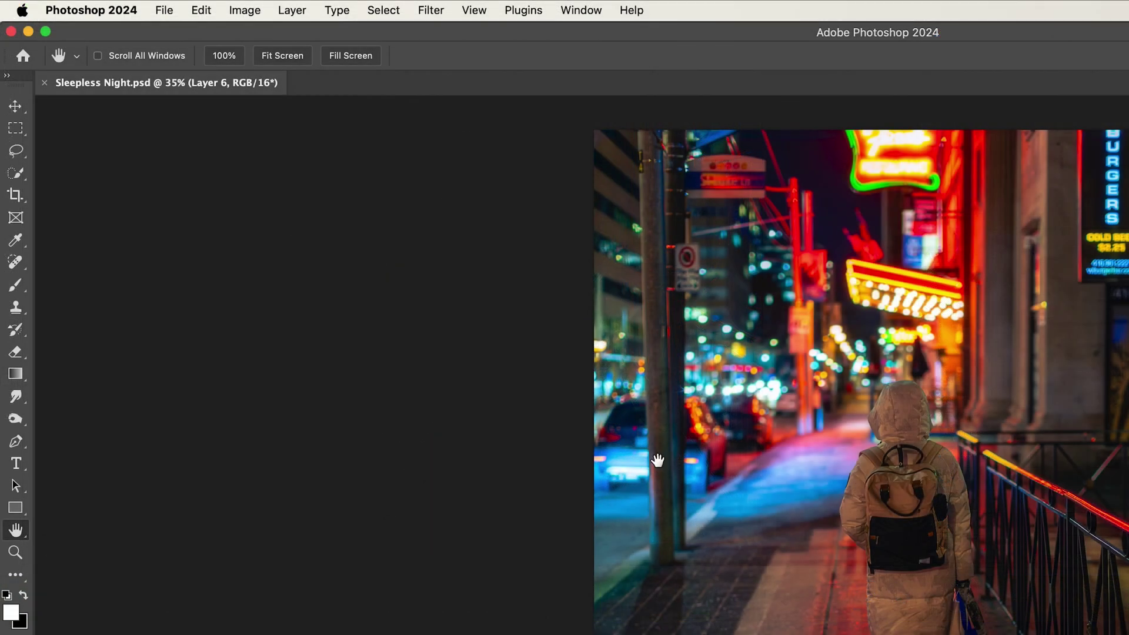
left_click(166, 13)
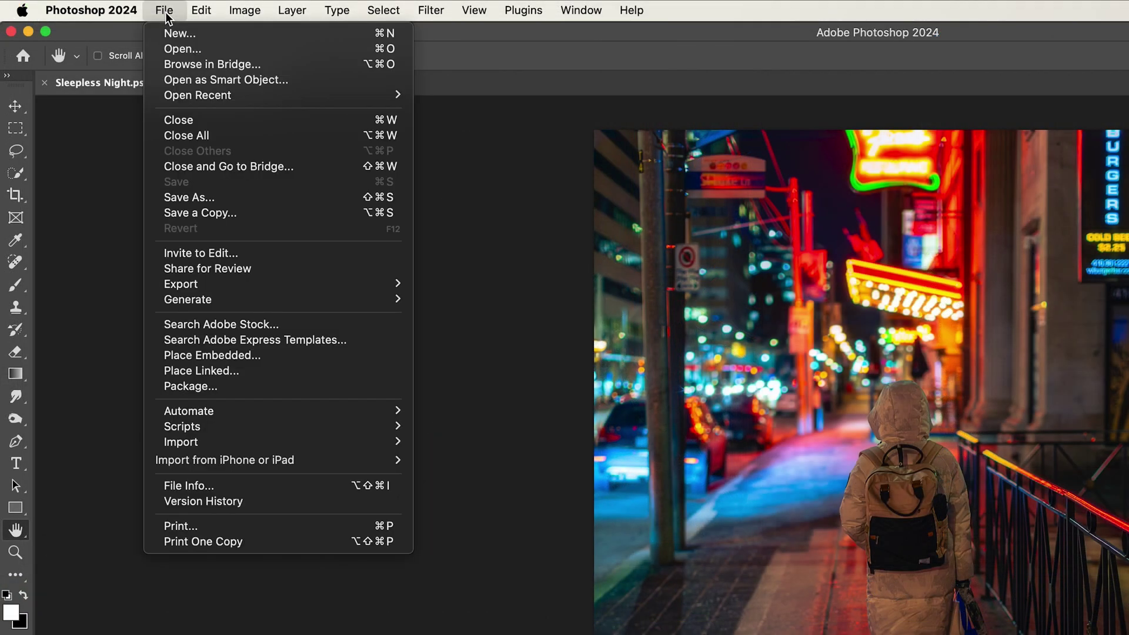
mouse_move(205, 288)
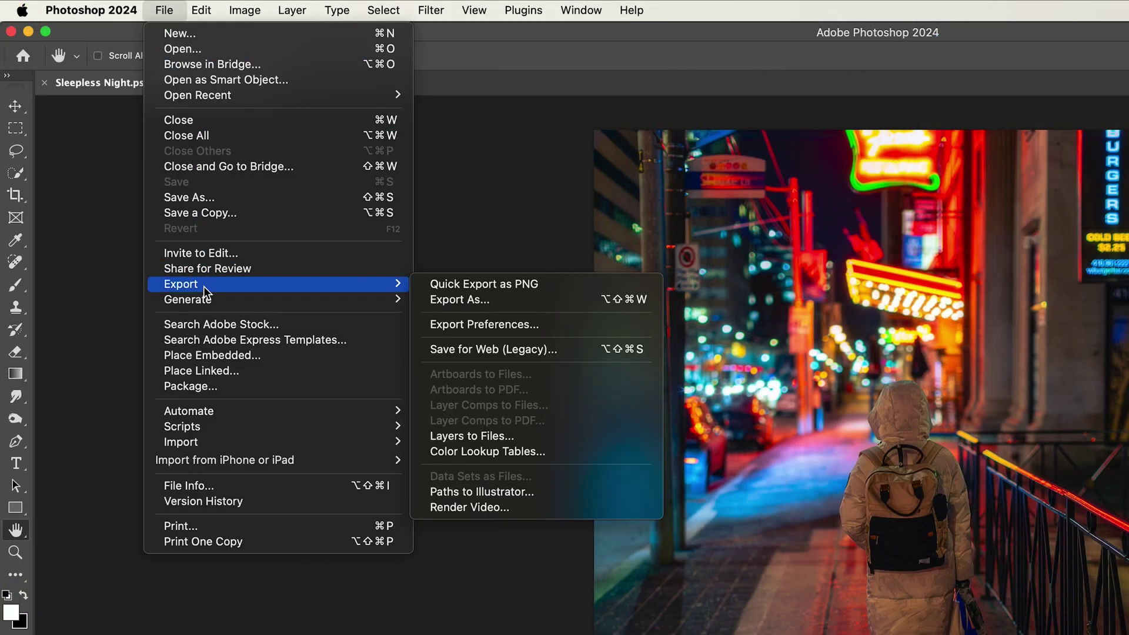
left_click(552, 288)
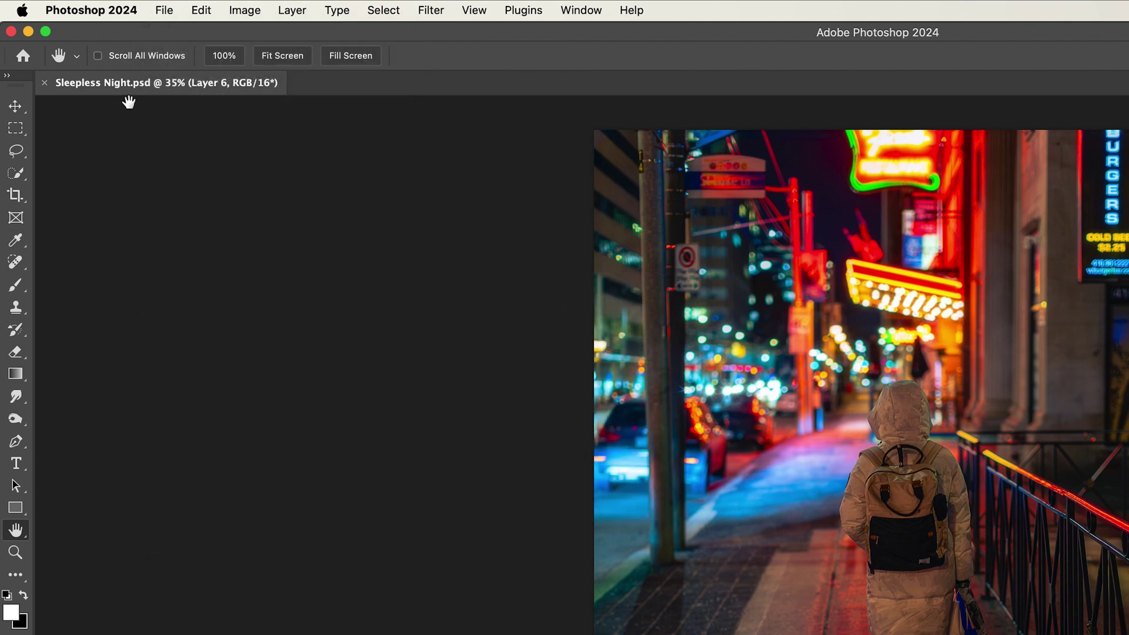
left_click(164, 10)
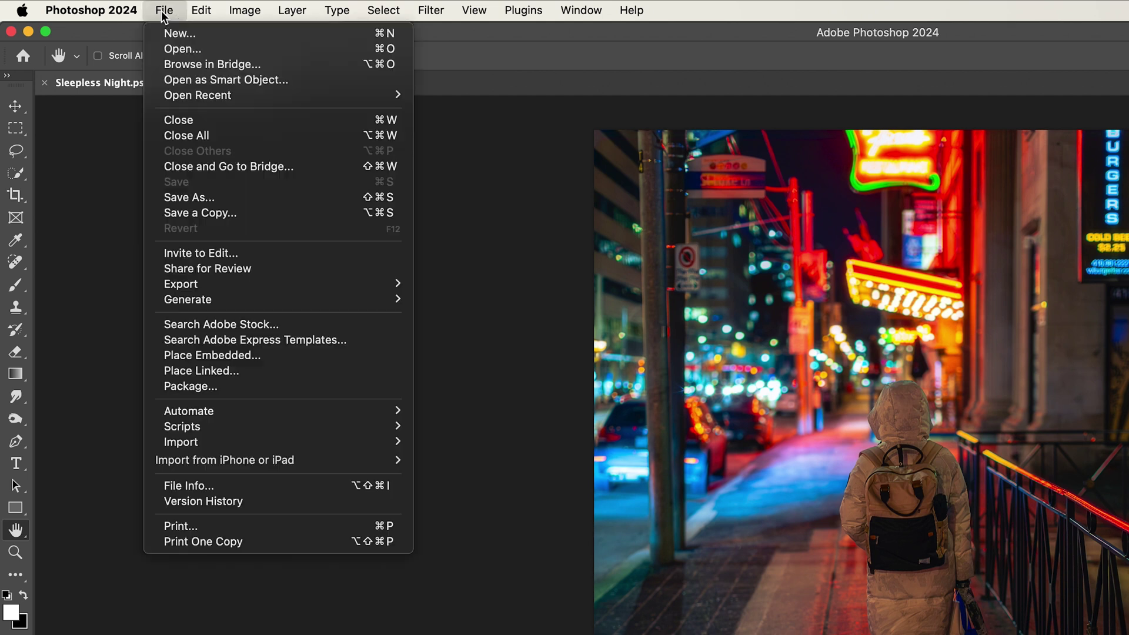
left_click(235, 215)
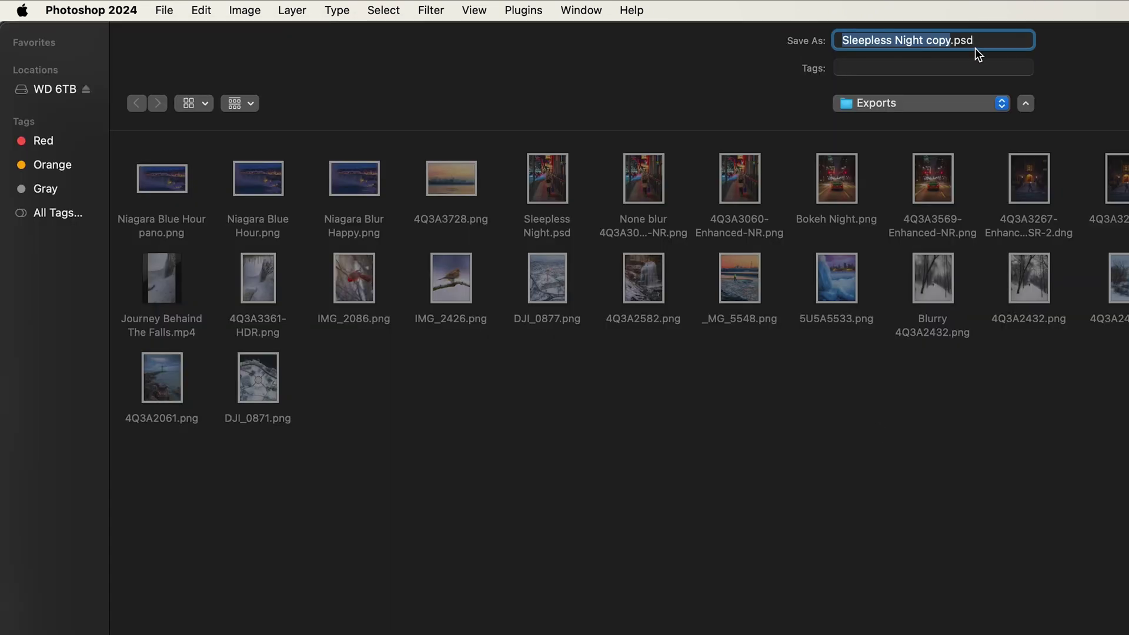
left_click(1046, 559)
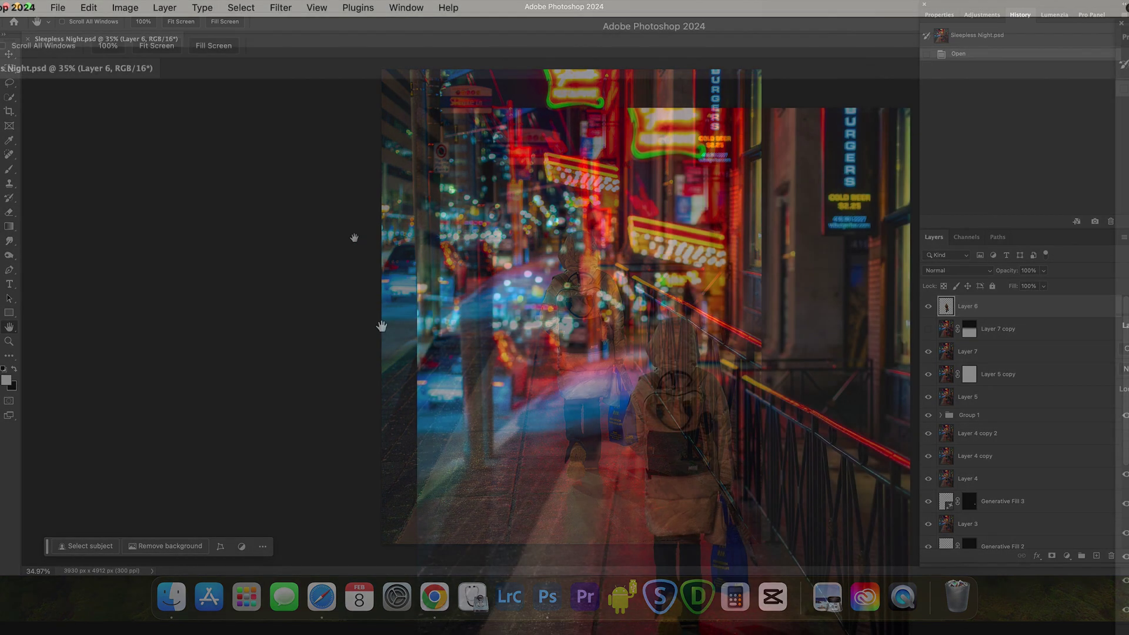
Quick-export the night street image as Sleepless Night.png into the Exports folder
left_click(57, 8)
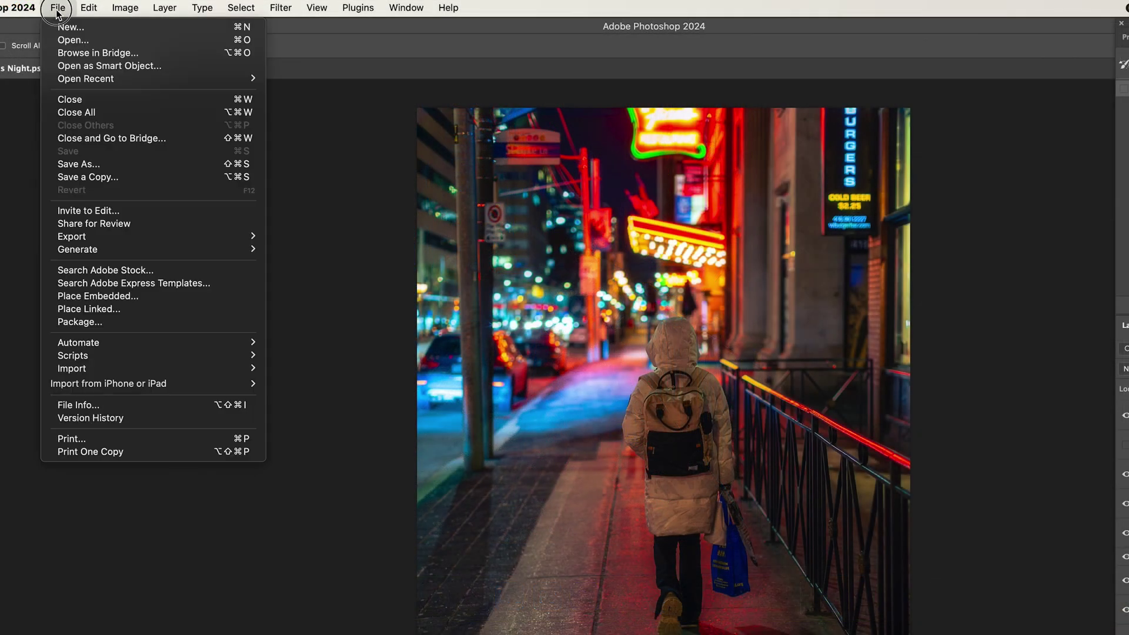
mouse_move(246, 238)
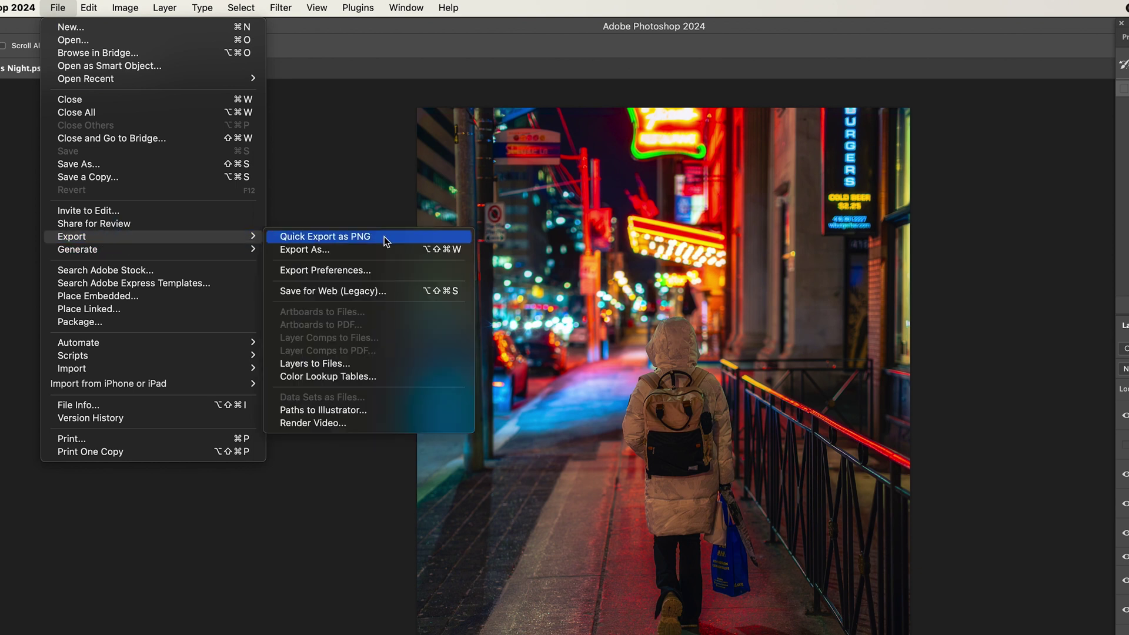
left_click(347, 238)
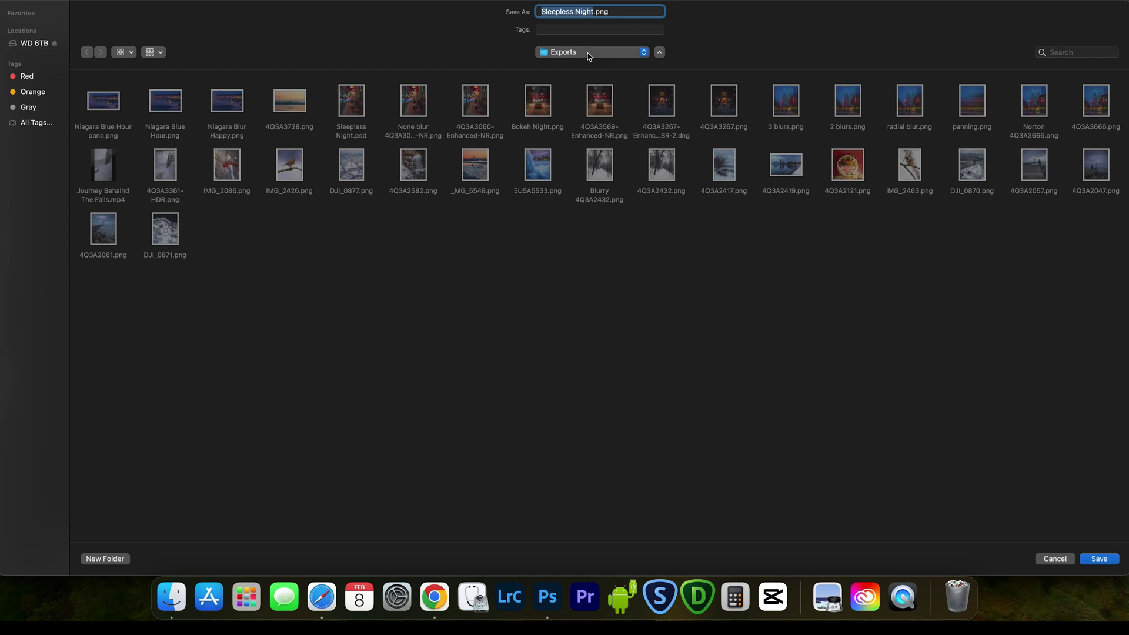
left_click(1099, 559)
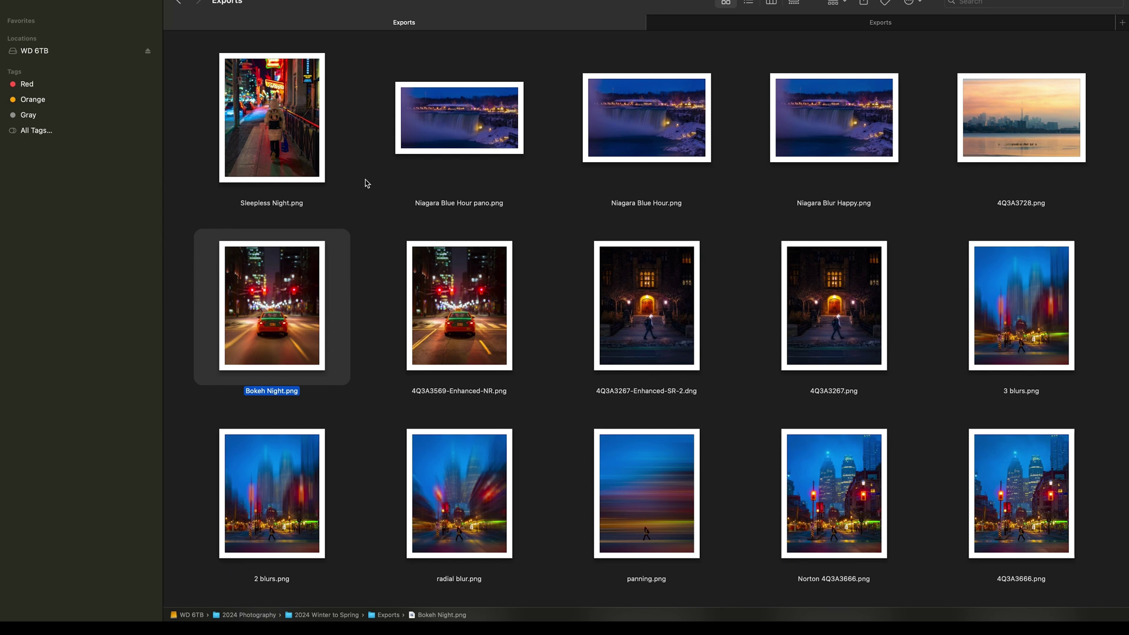
Upload Sleepless Night.png from the Exports folder to All Photos in Lightroom on the web, and view the uploaded photo
left_click(288, 157)
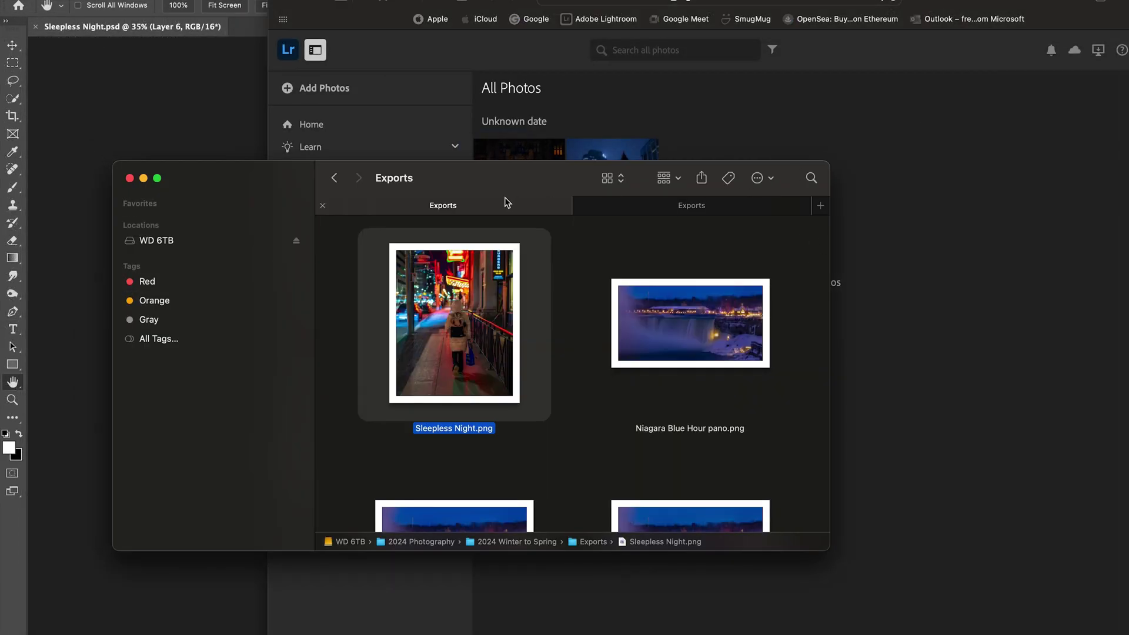
left_click_drag(504, 179, 390, 292)
left_click_drag(361, 461, 928, 254)
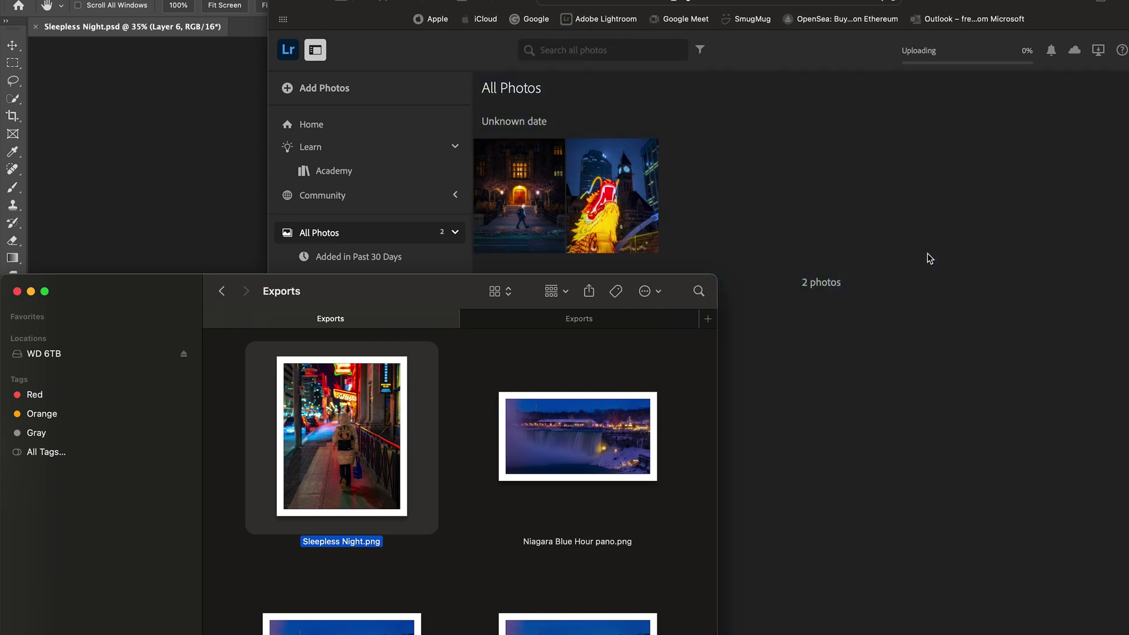
left_click(781, 64)
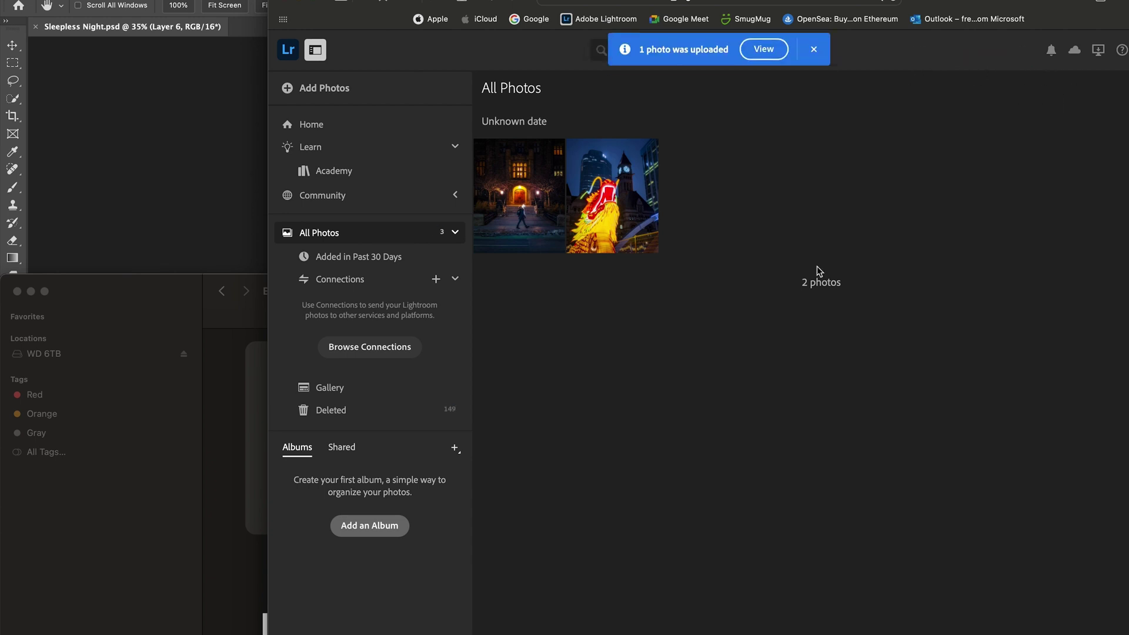
left_click(785, 51)
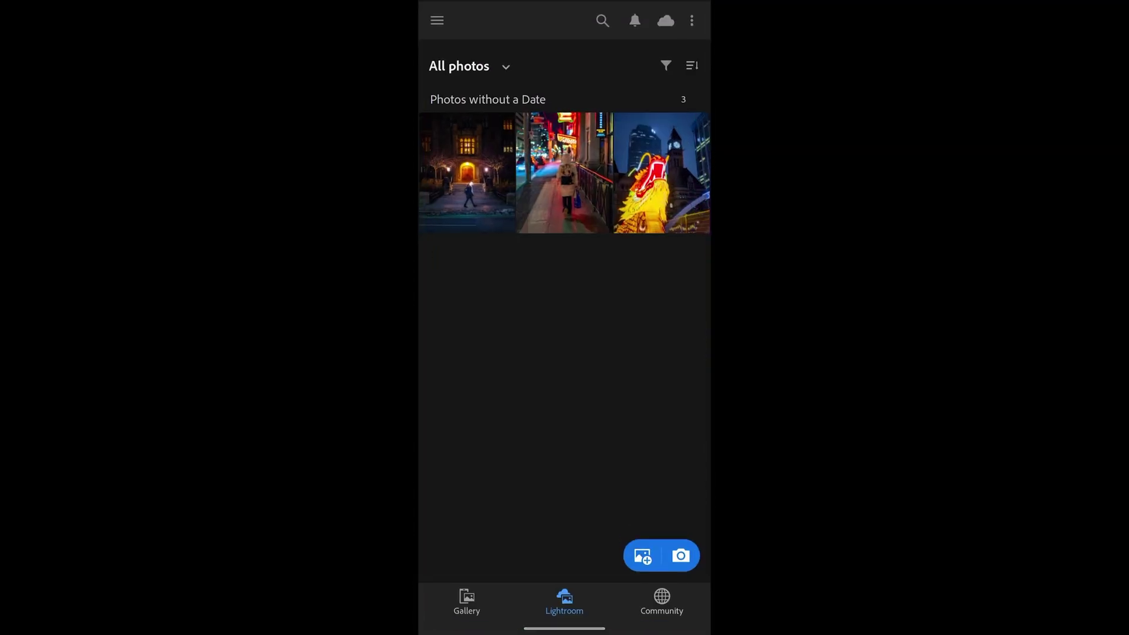
Switch to Lightroom mobile and open the uploaded night street photo in the editor
left_click(565, 186)
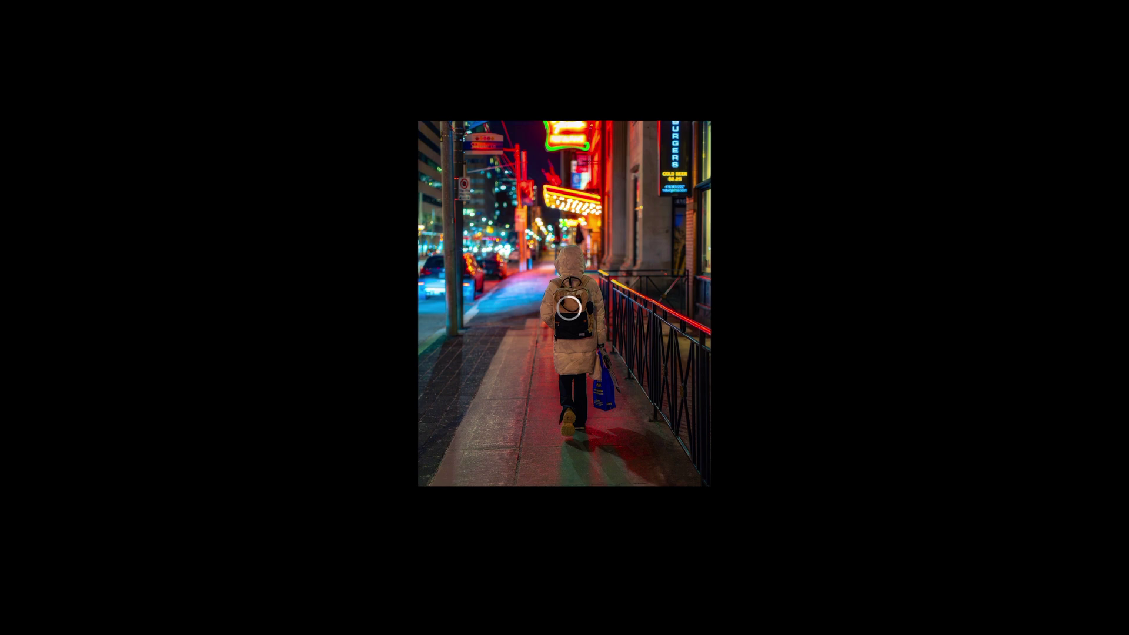
left_click(647, 386)
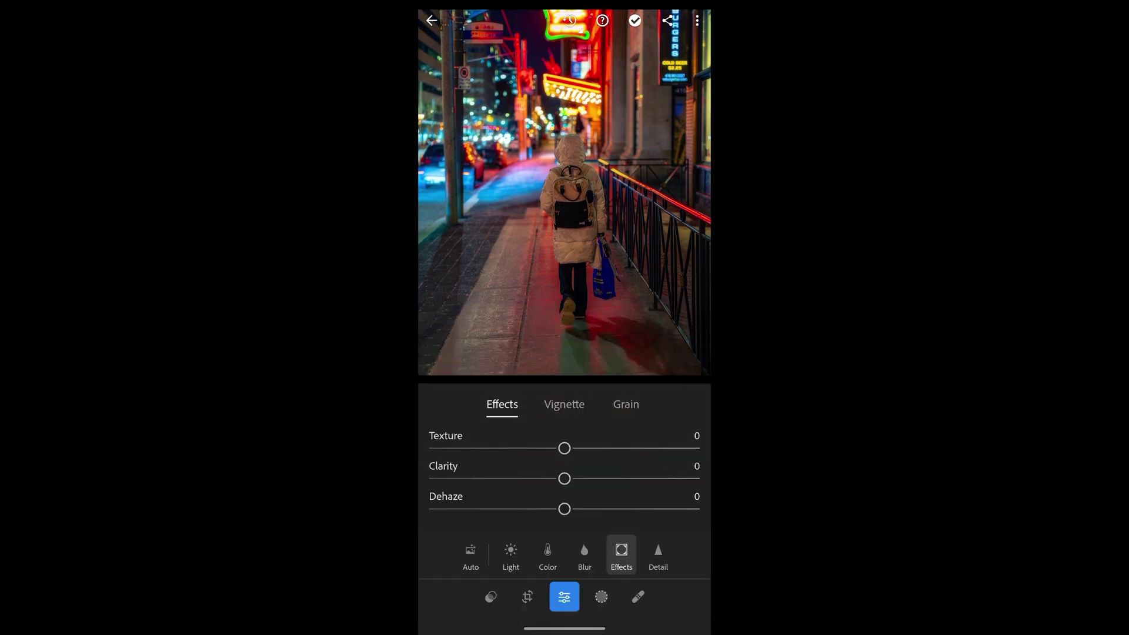